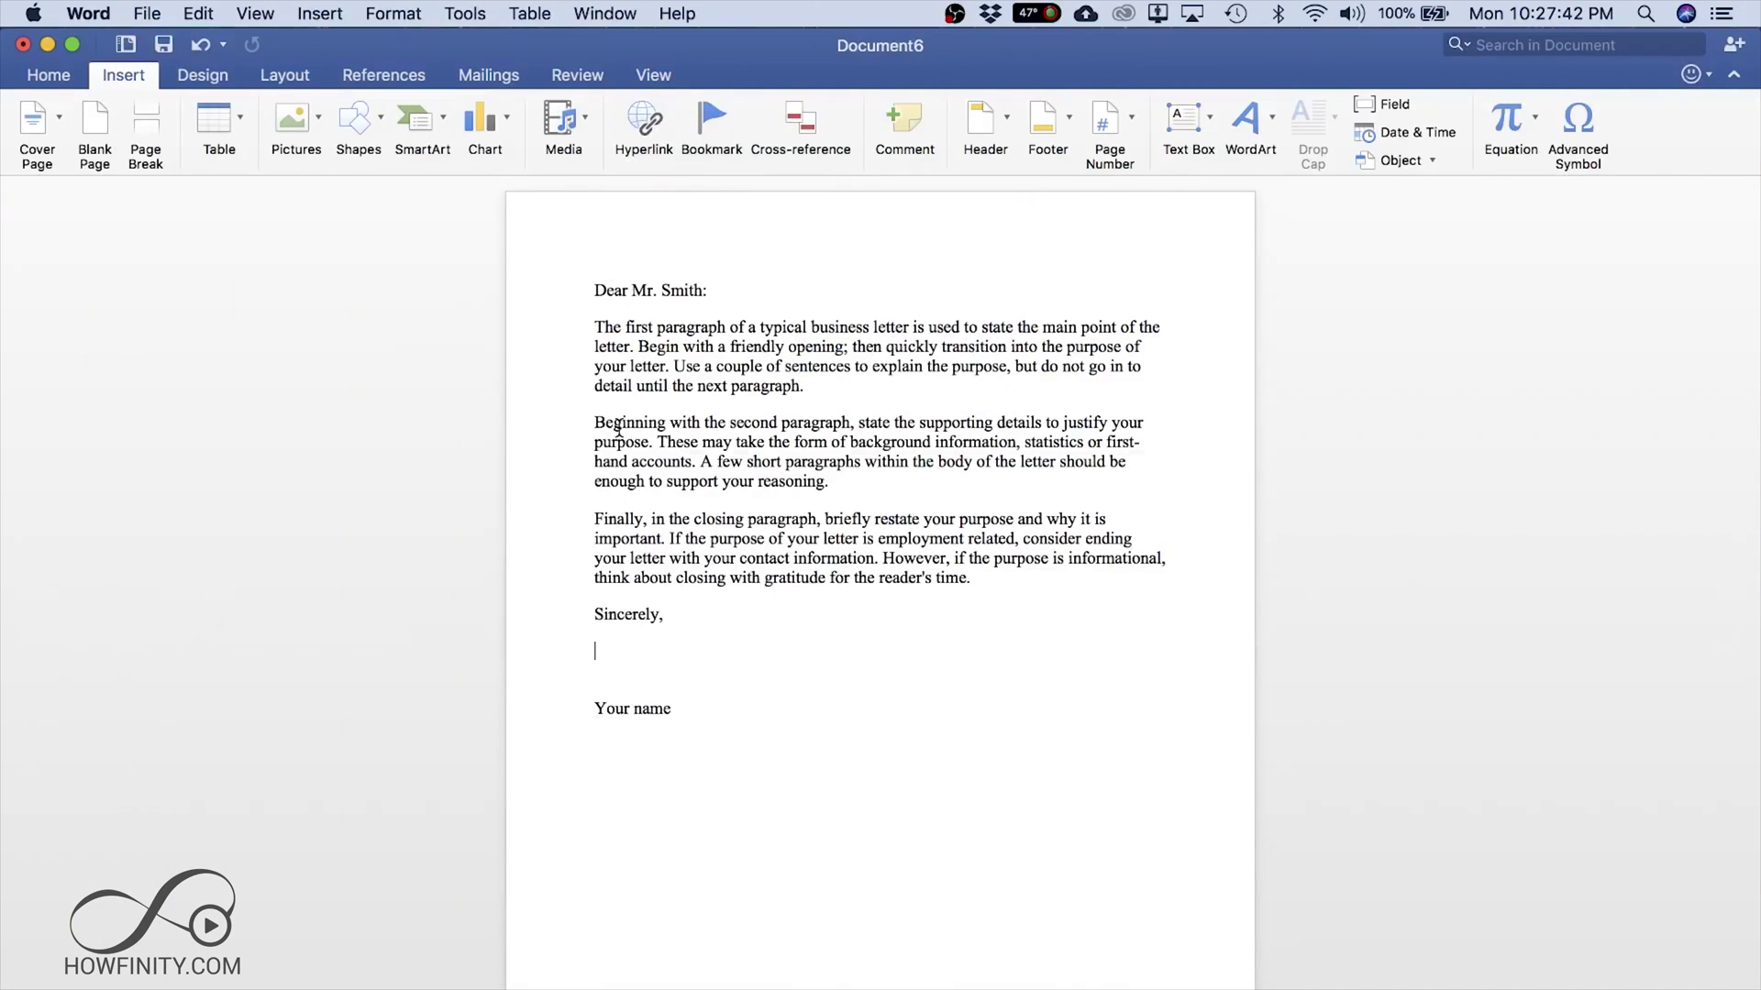
# - Bring the Document6 letter to the front, then launch Preview from Spotlight
pyautogui.press('super+Tab')
pyautogui.press('super+Tab')
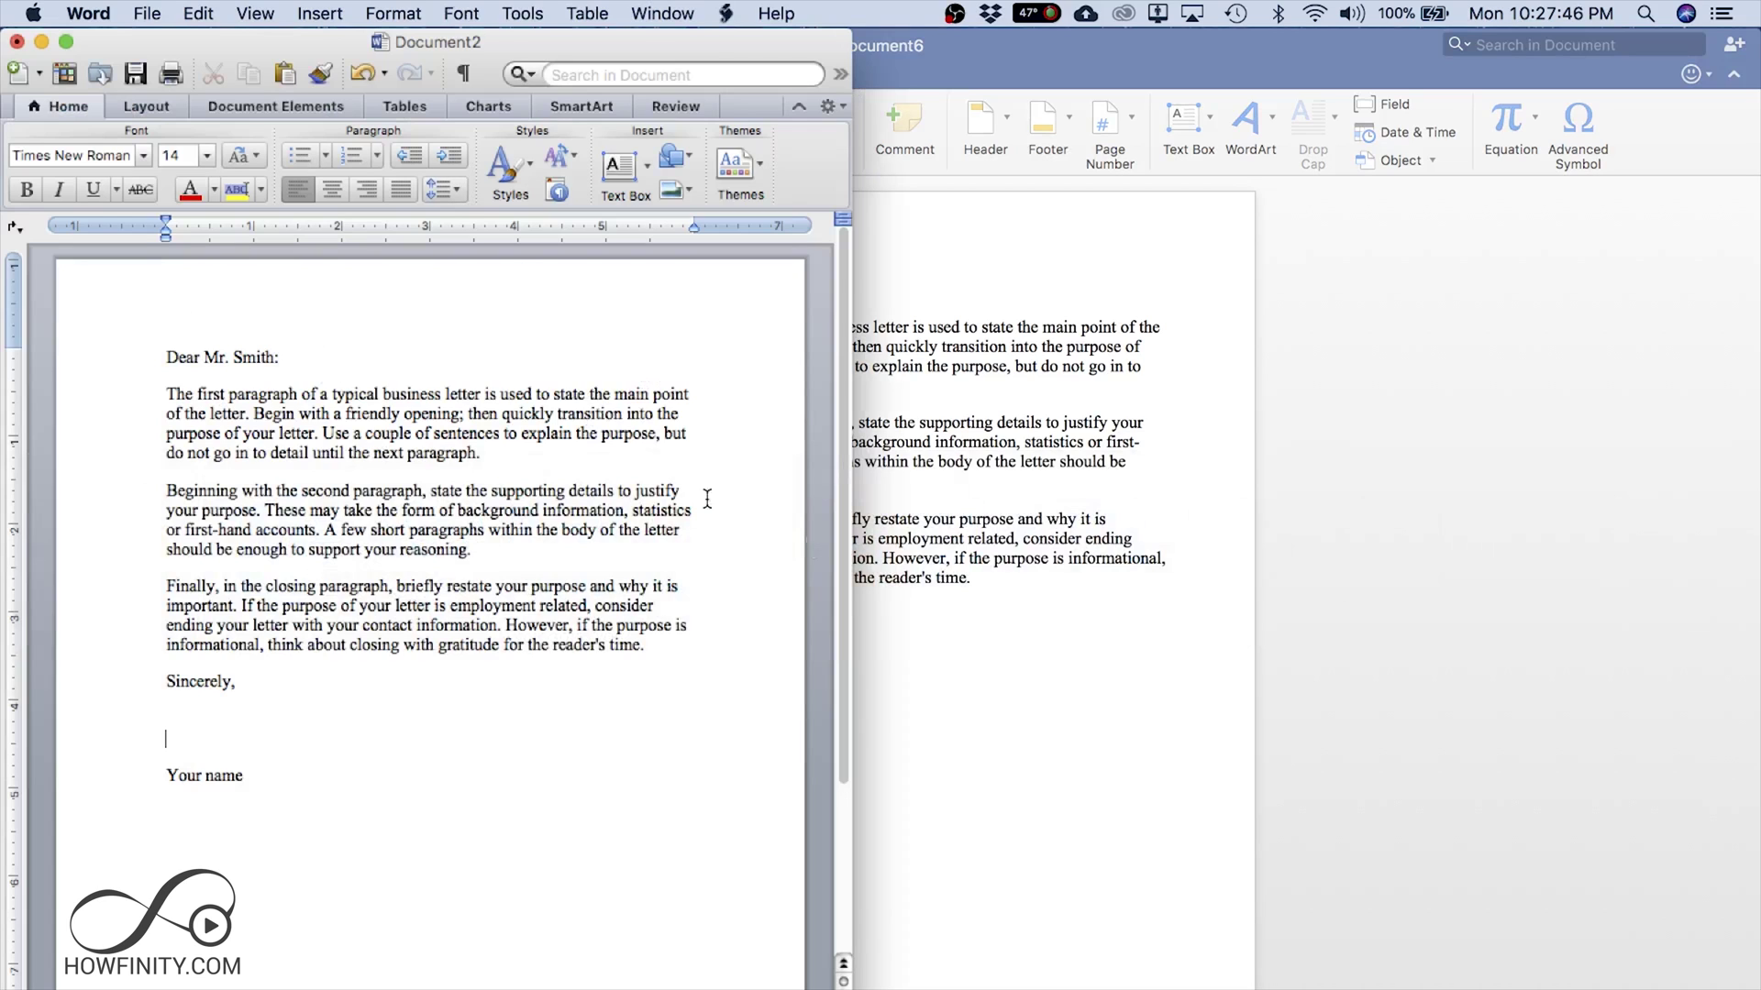
pyautogui.click(1064, 621)
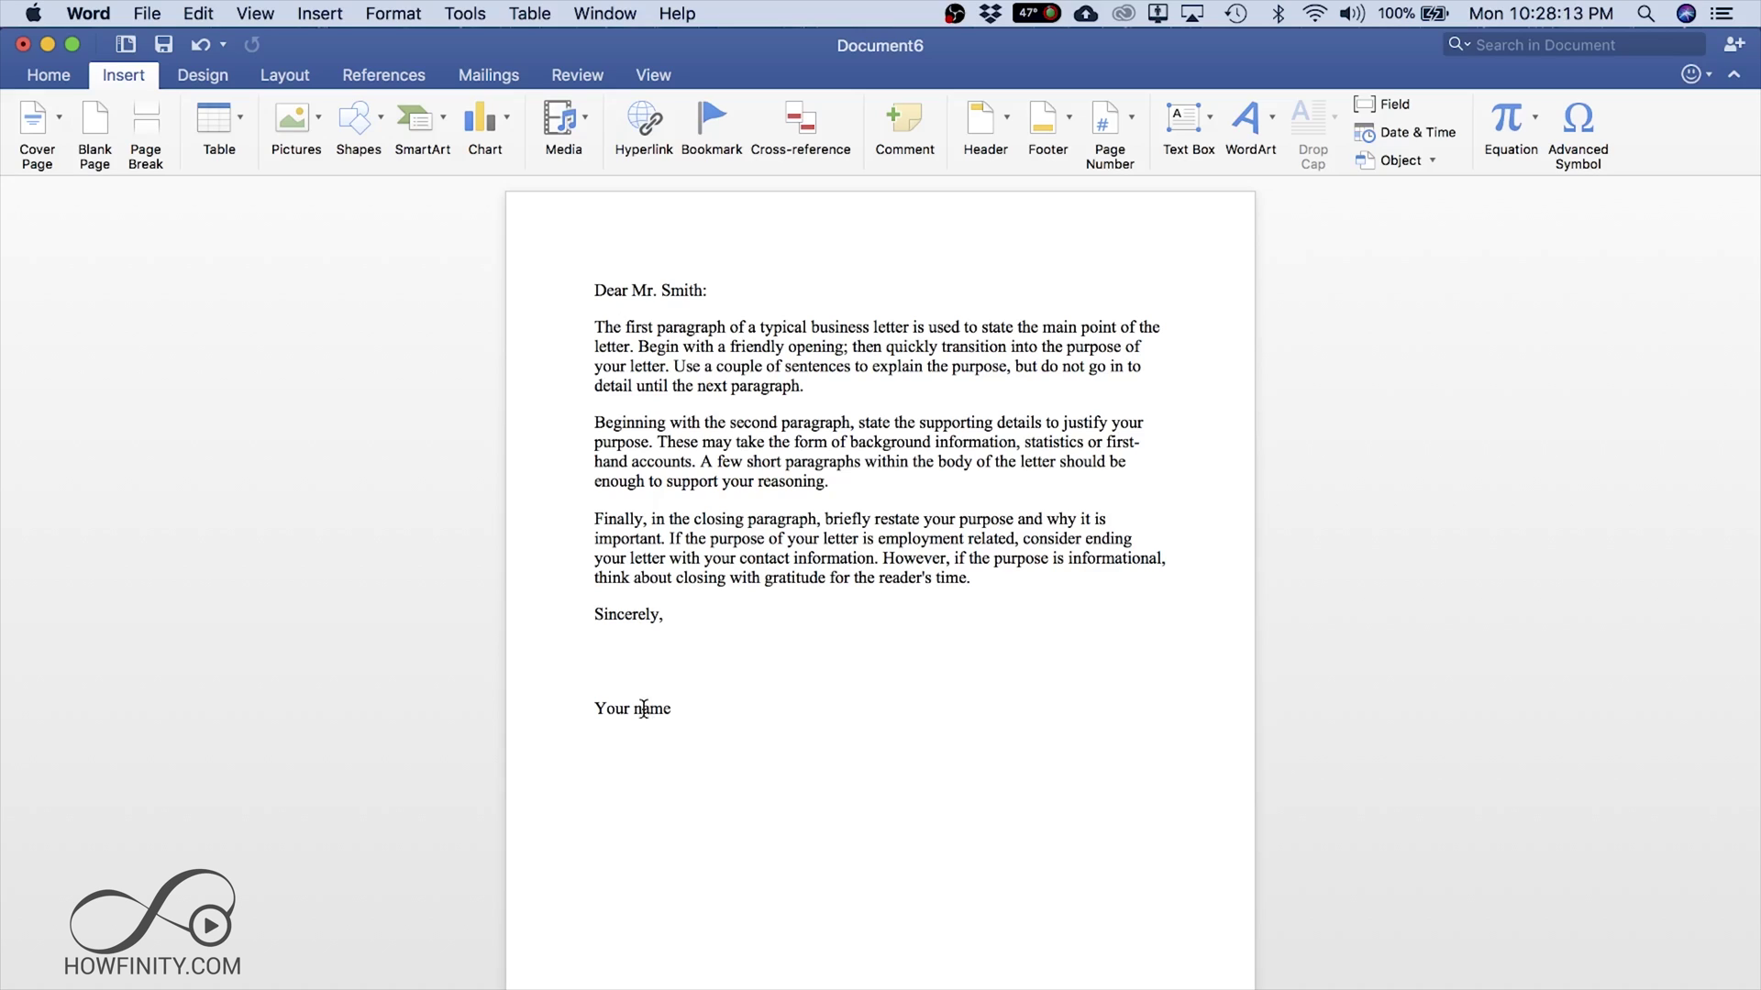
pyautogui.click(1647, 9)
pyautogui.write('p')
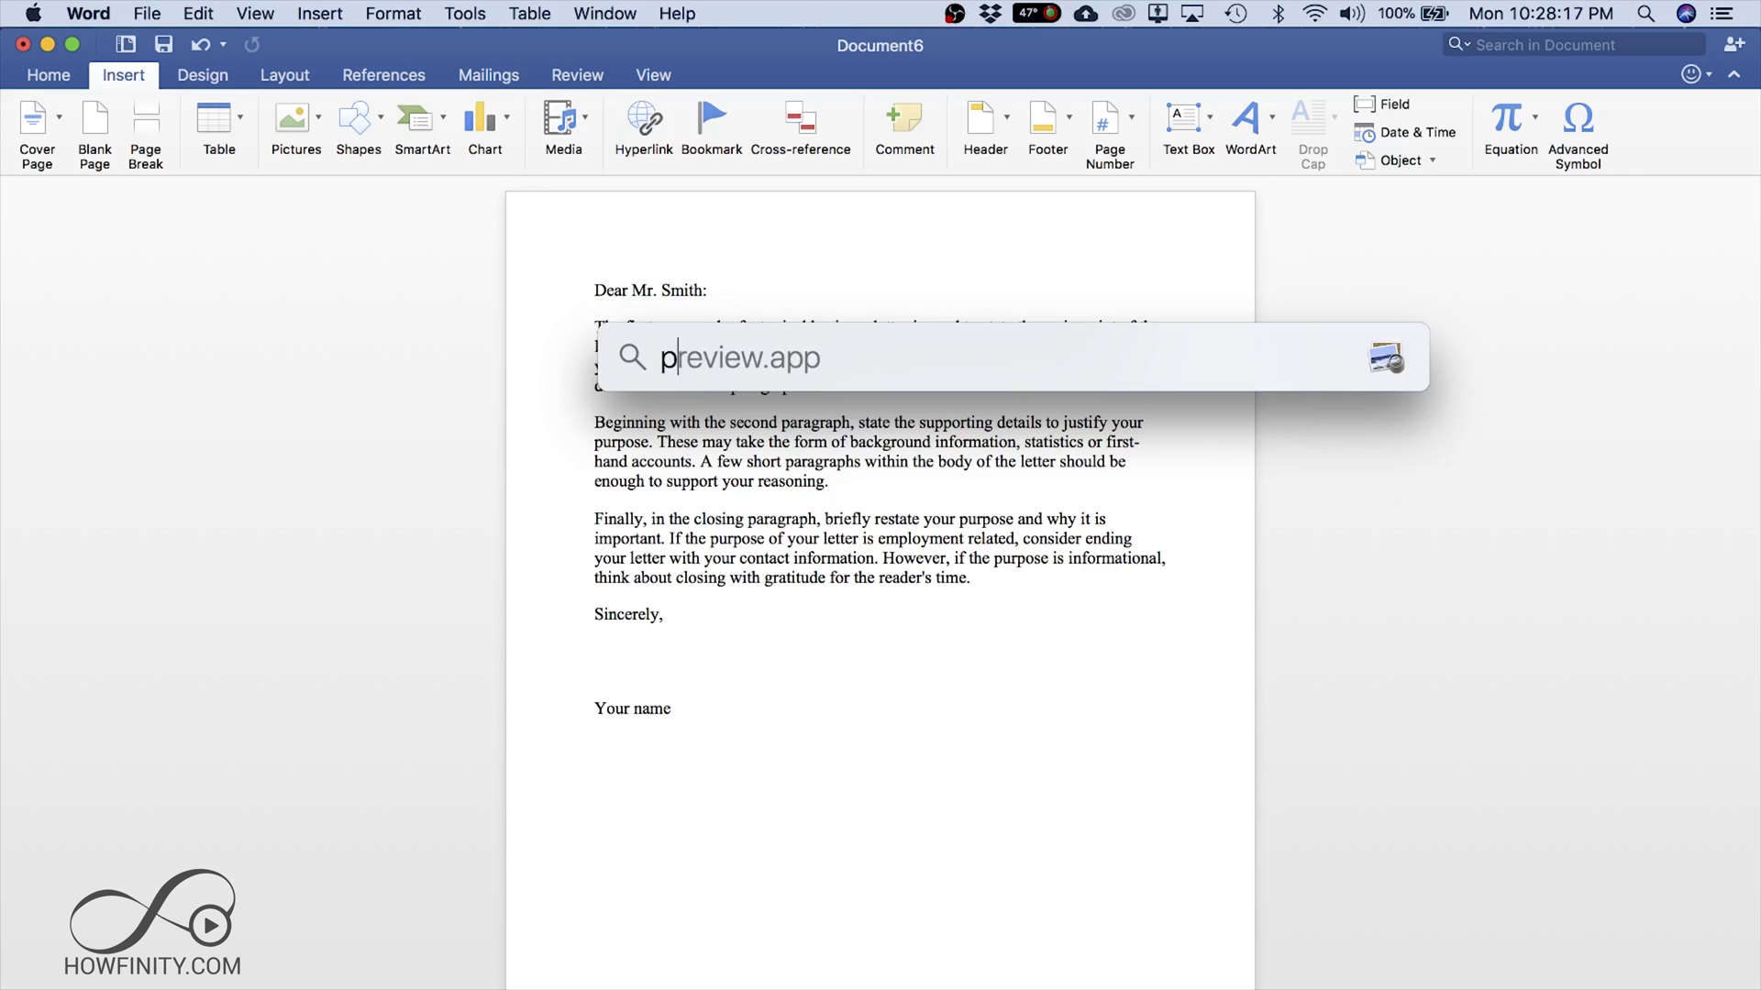
pyautogui.write('review')
pyautogui.press('Return')
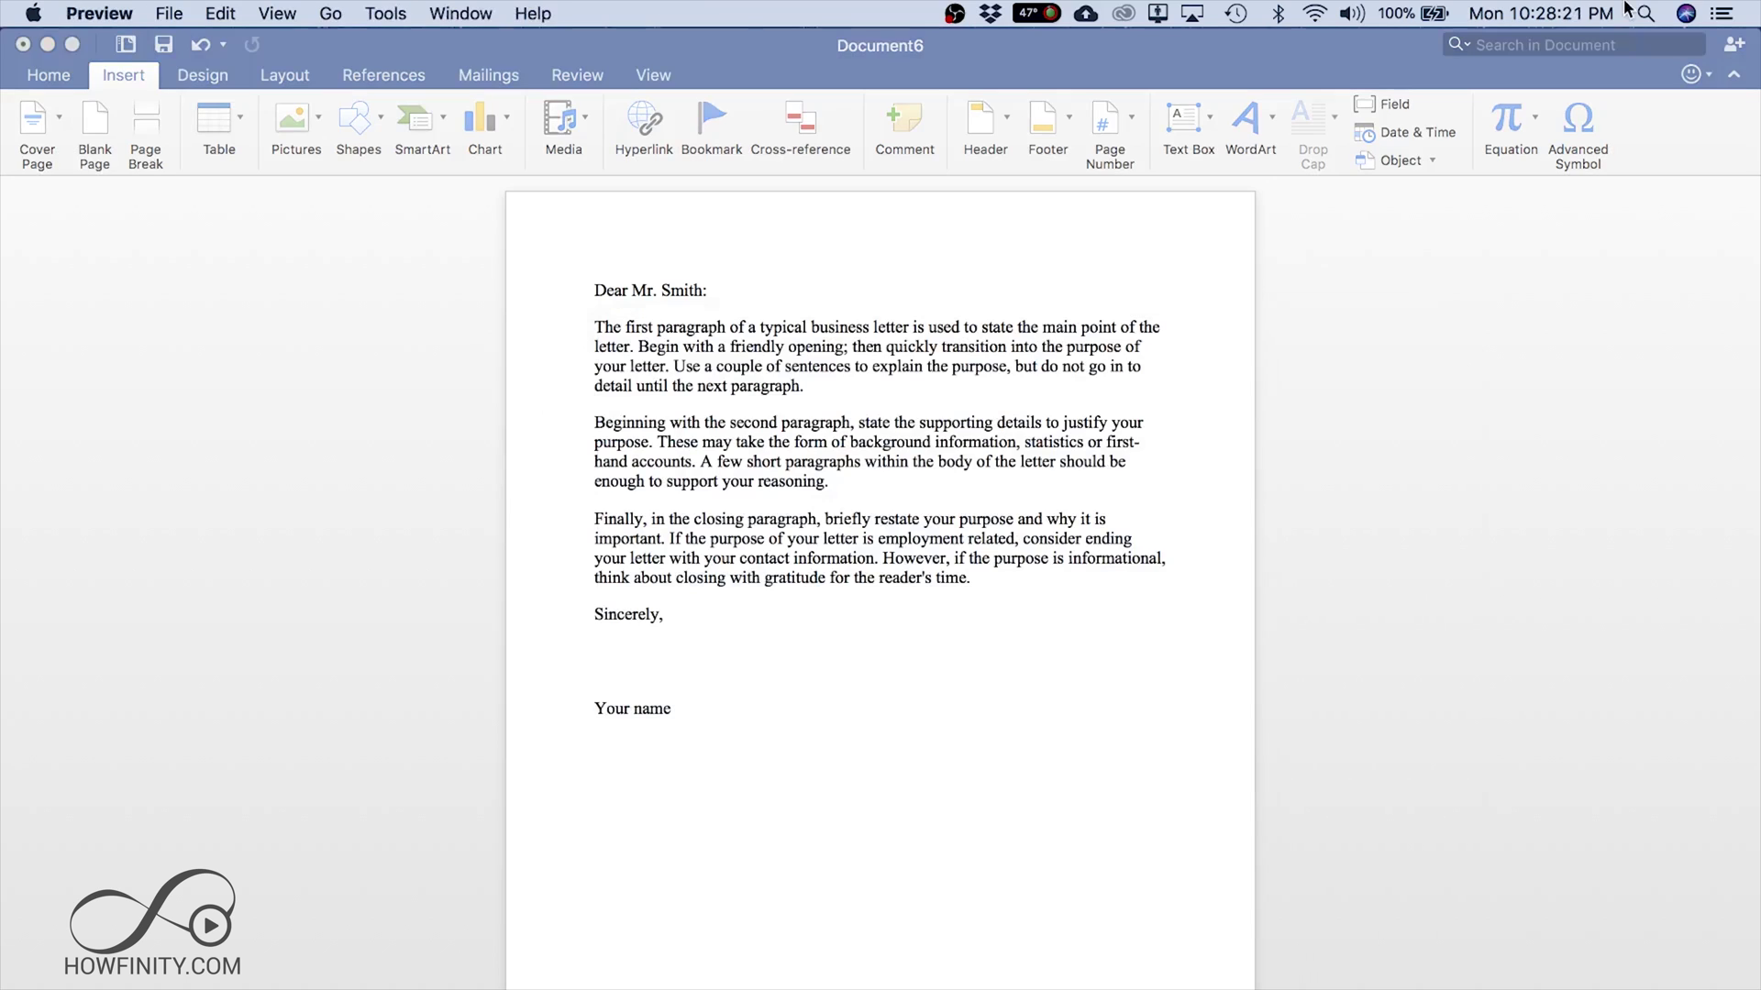
# - Capture the blank page area below 'Your name' as a new Preview image
pyautogui.click(170, 13)
pyautogui.click(169, 10)
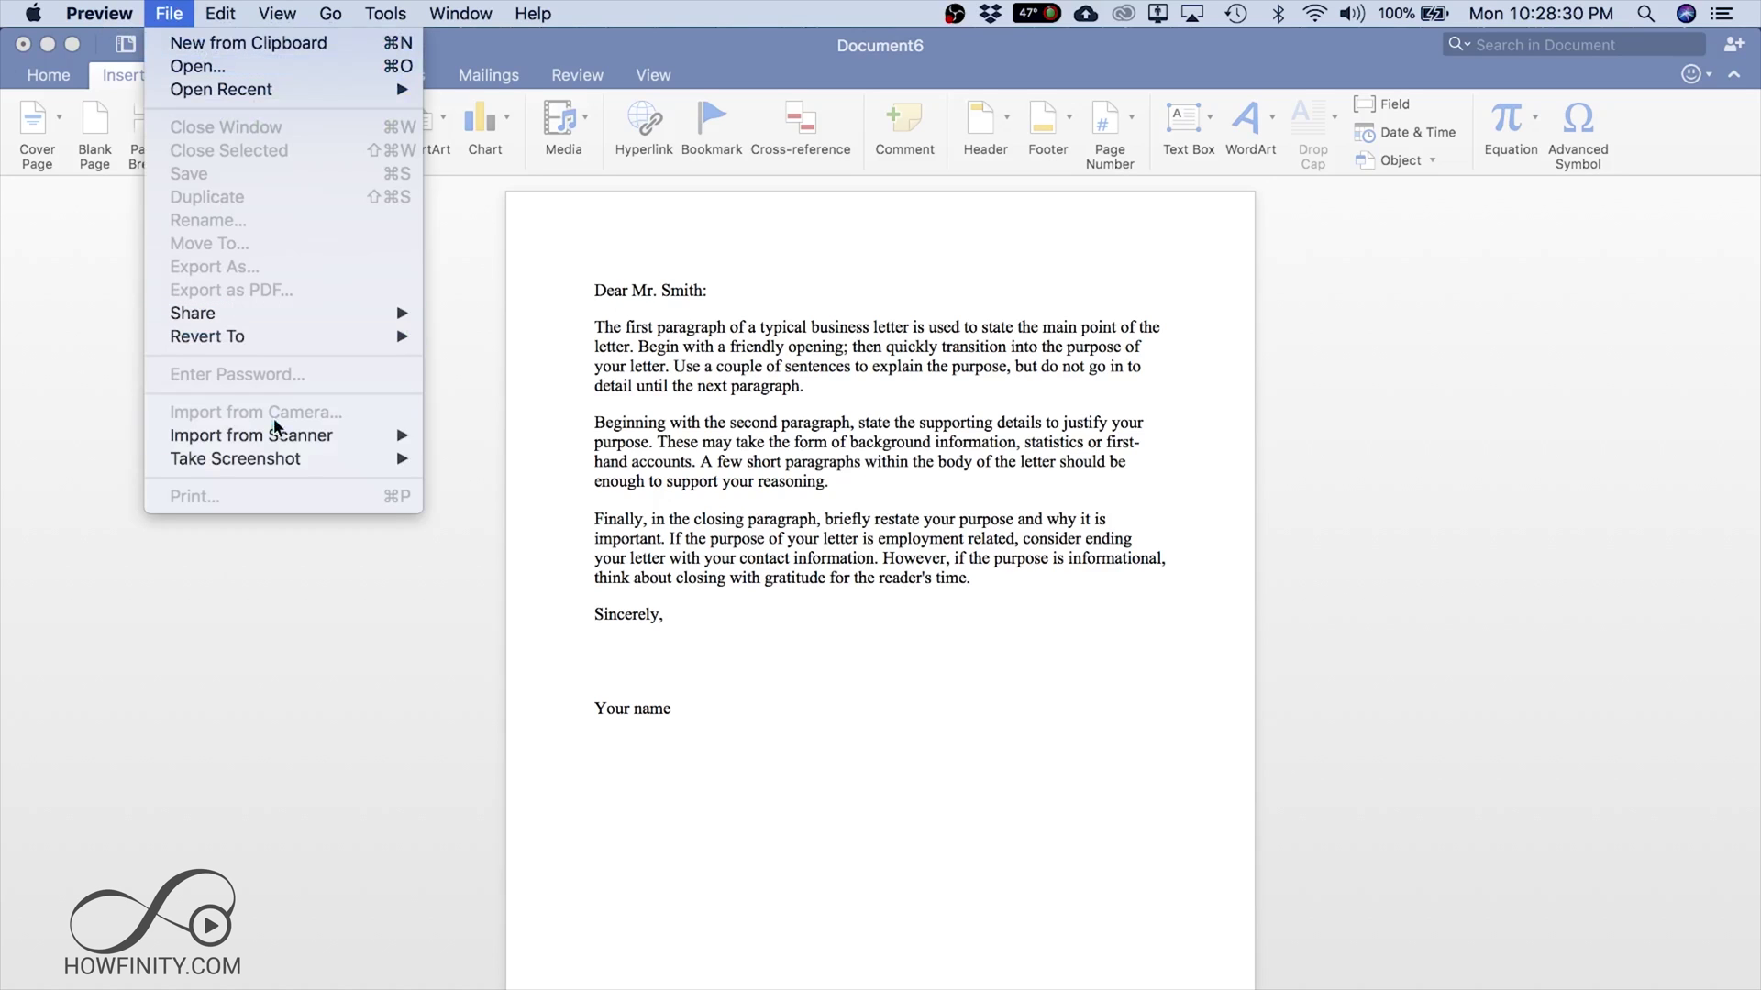
pyautogui.moveTo(235, 458)
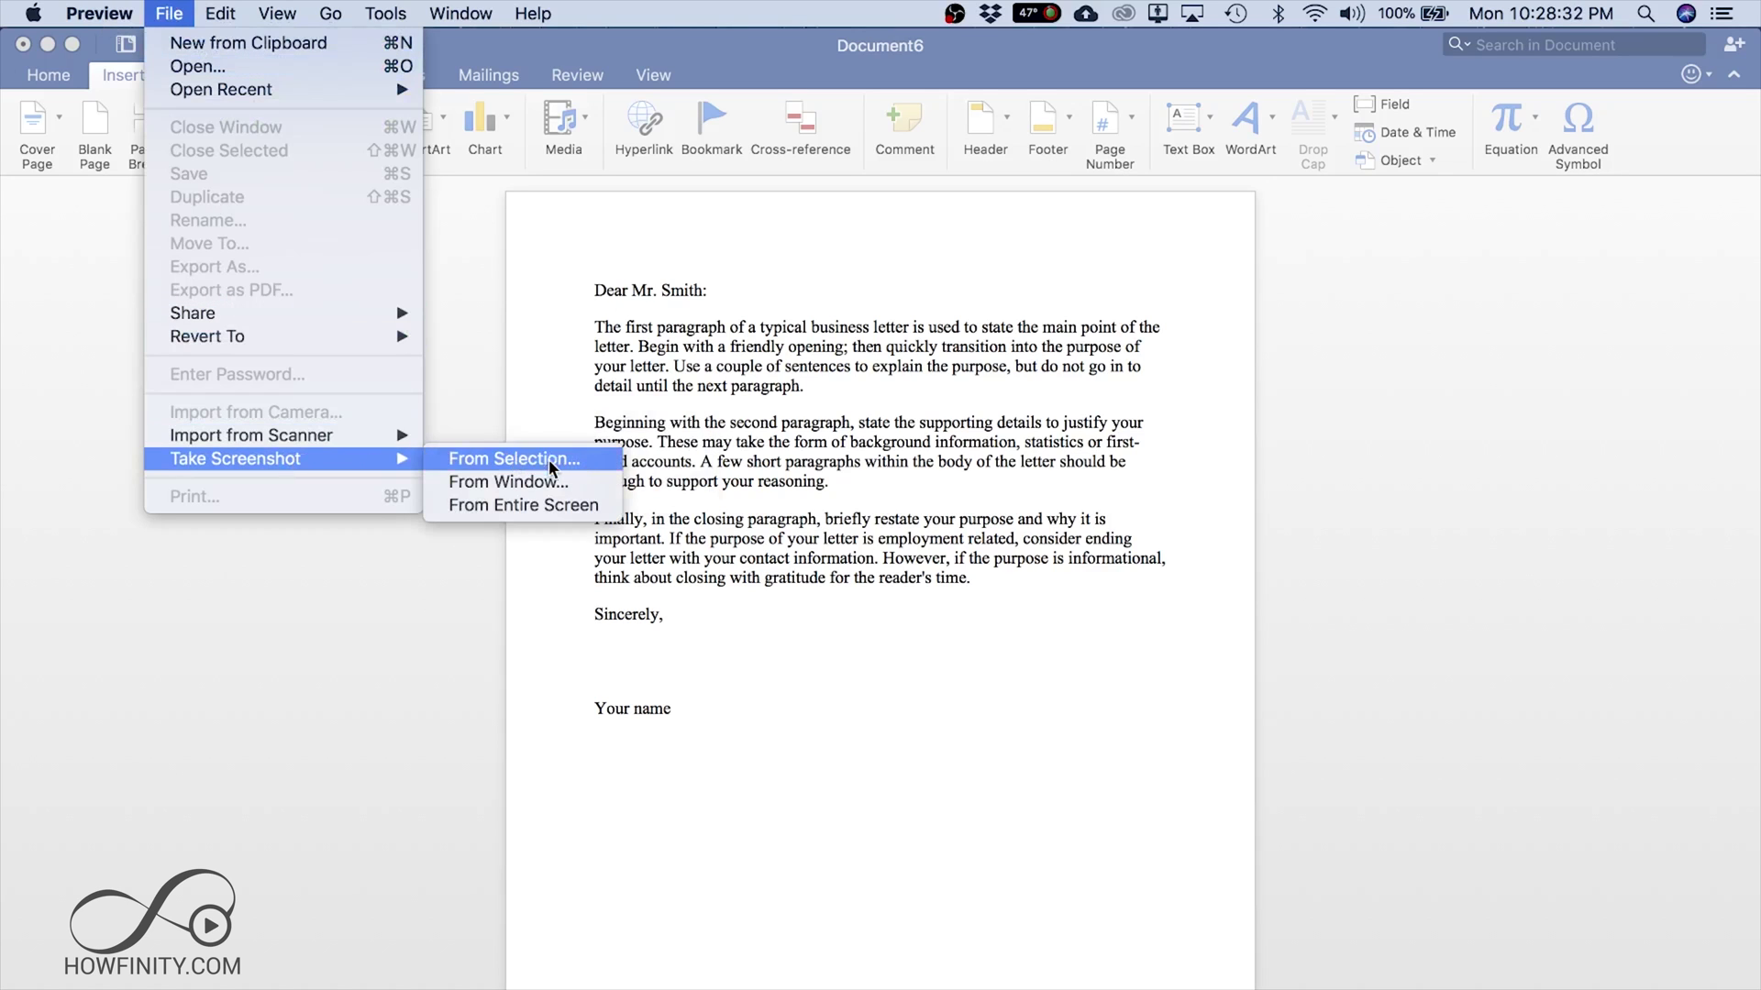
pyautogui.click(487, 460)
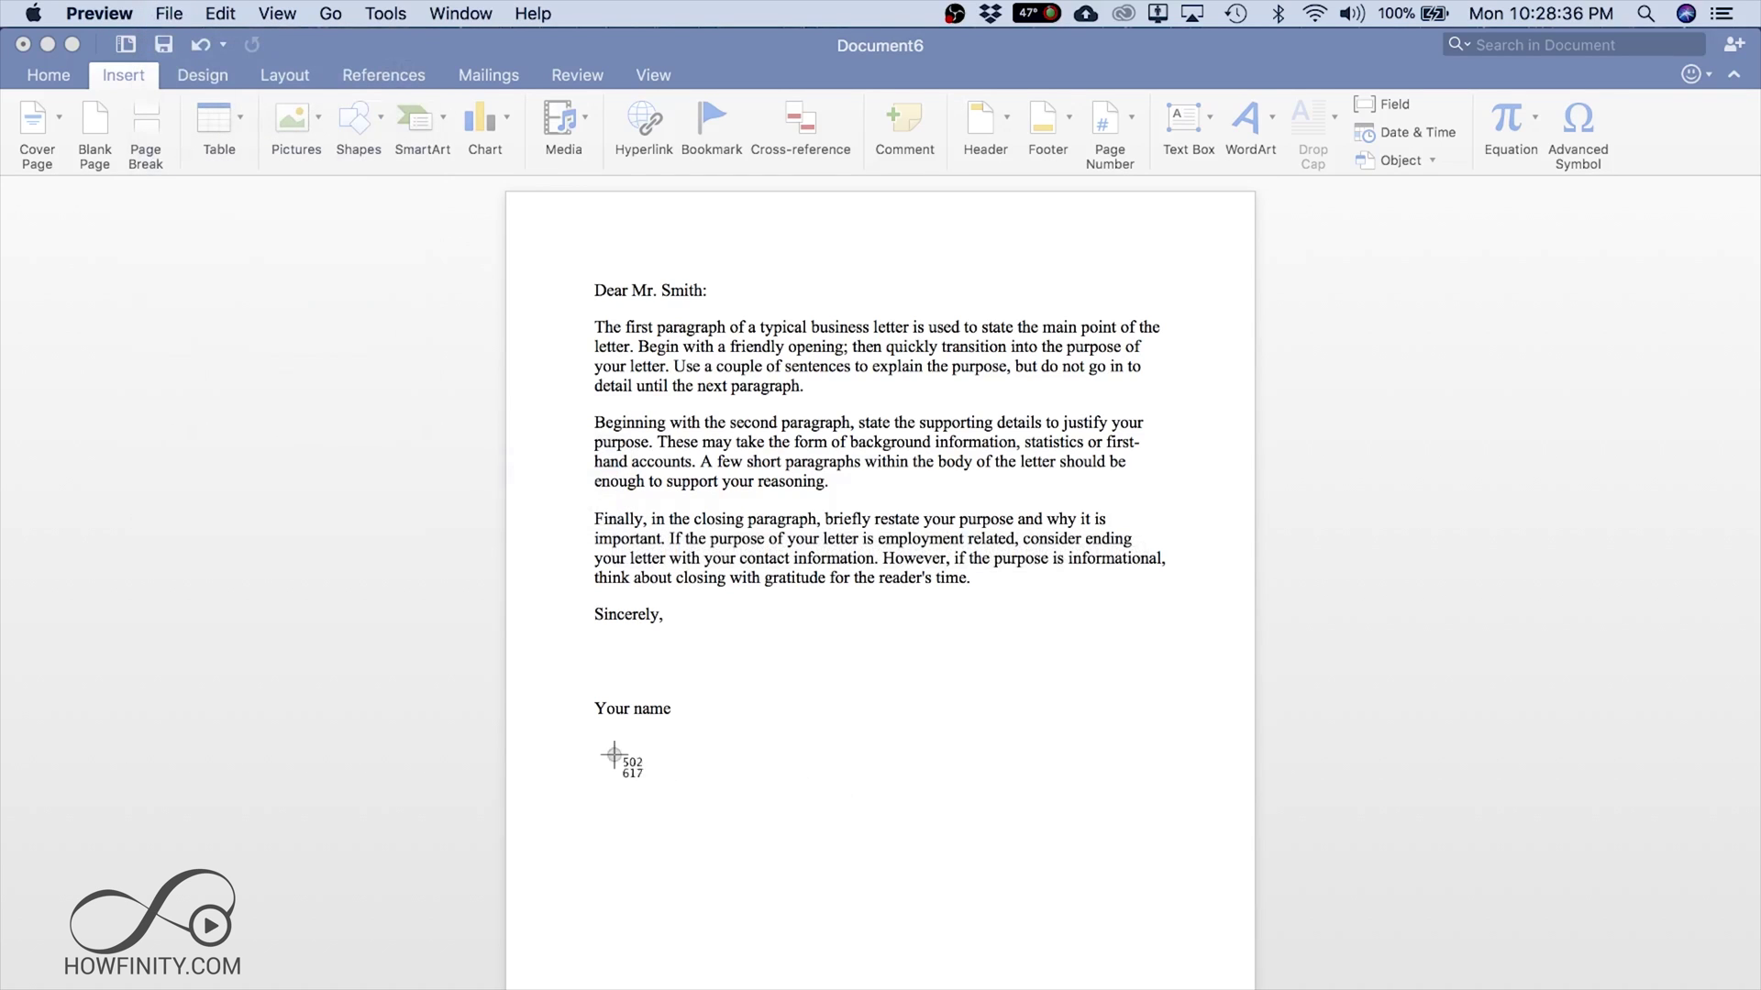
pyautogui.moveTo(601, 756); pyautogui.dragTo(1093, 940)
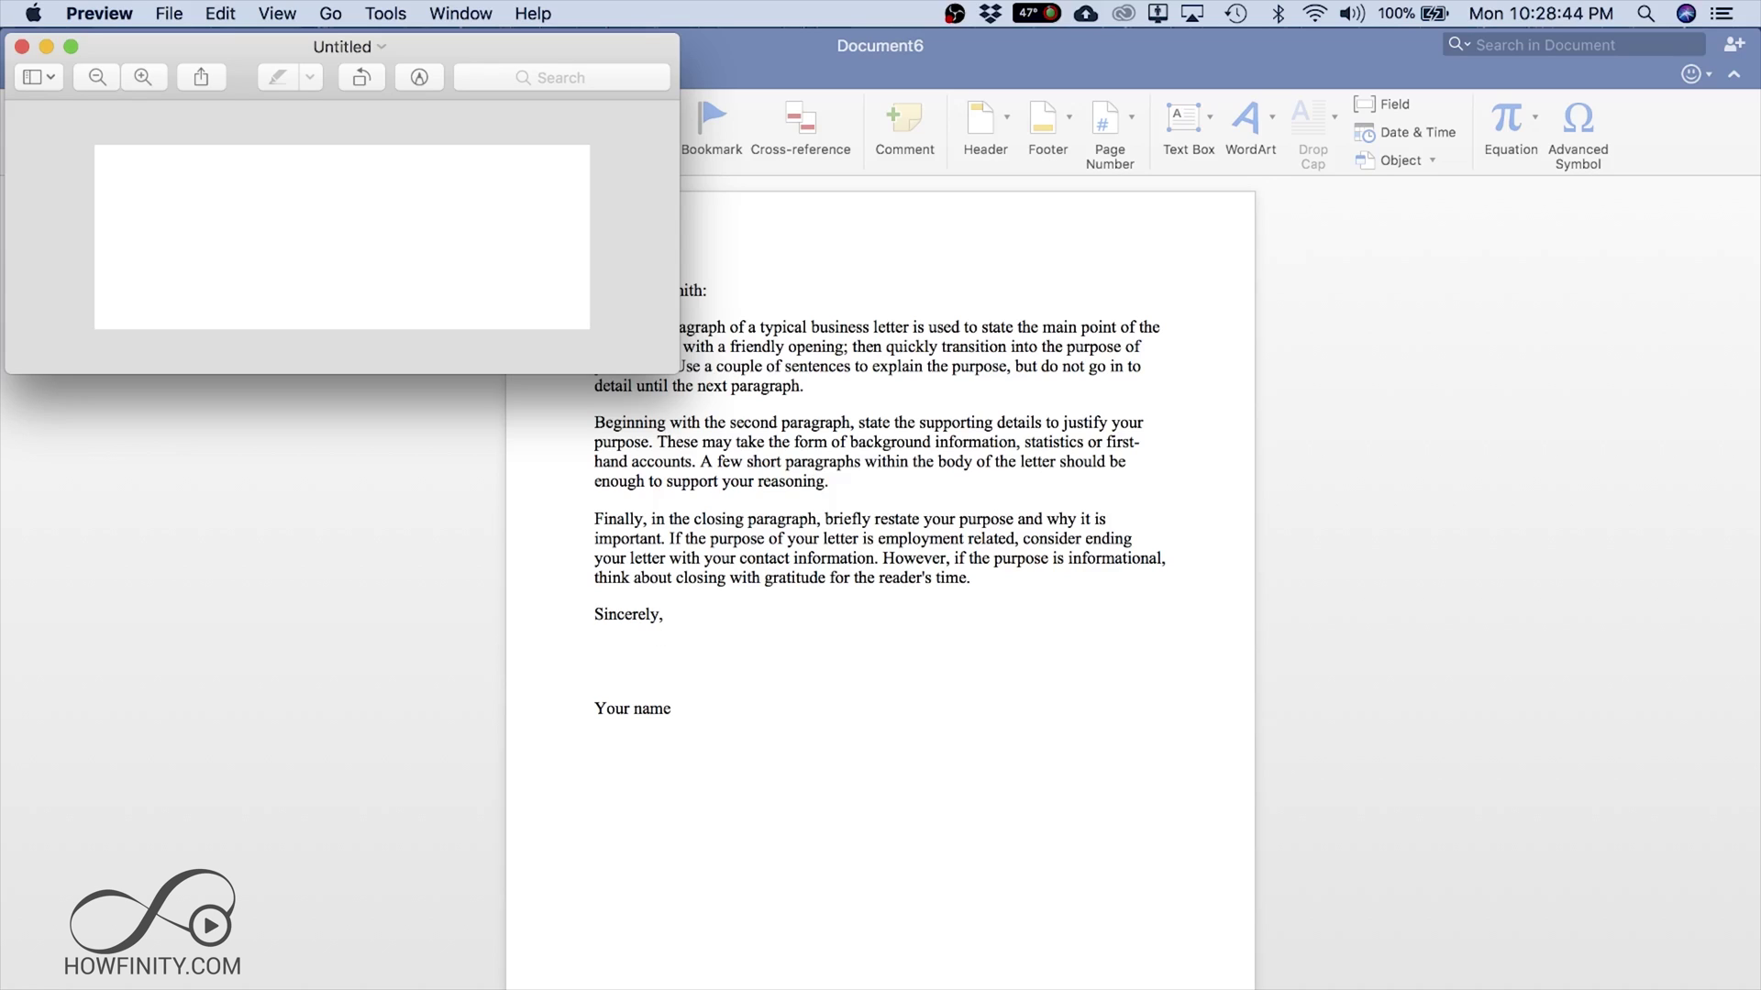
pyautogui.press('super+shift+4')
pyautogui.moveTo(602, 752); pyautogui.dragTo(1173, 981)
pyautogui.moveTo(288, 73); pyautogui.dragTo(361, 59)
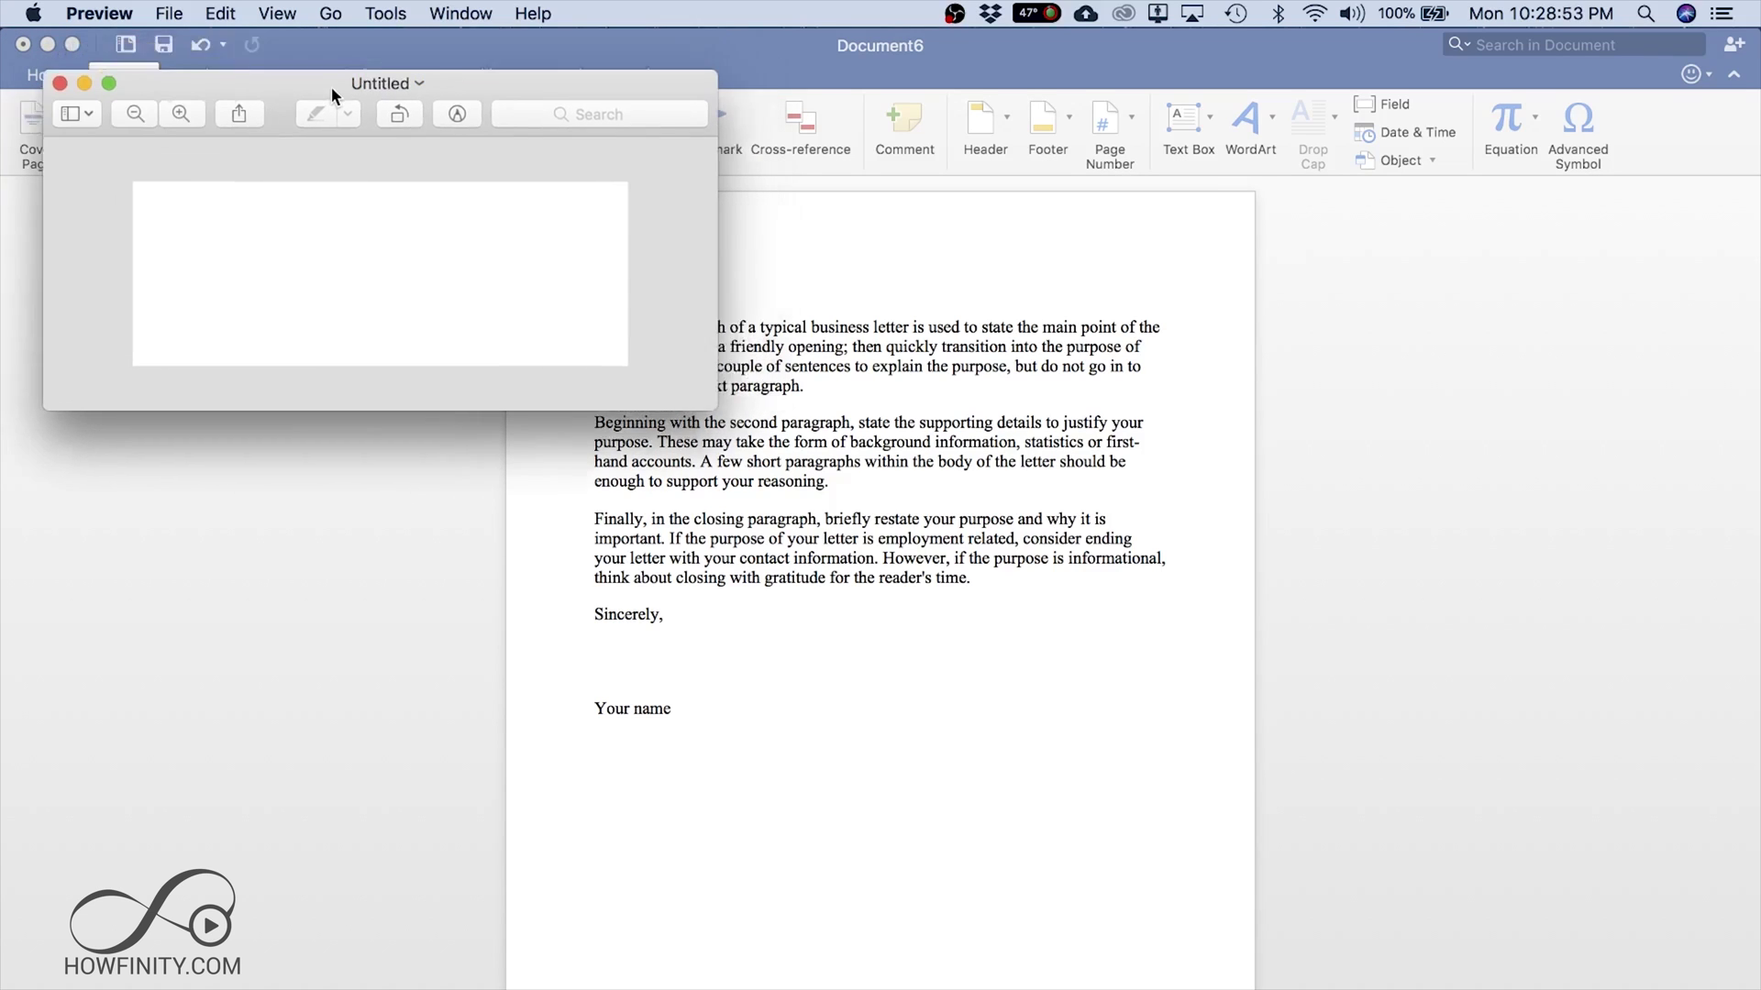
# - Redraw a trackpad signature after clearing the messy first attempt, and save it
pyautogui.click(385, 13)
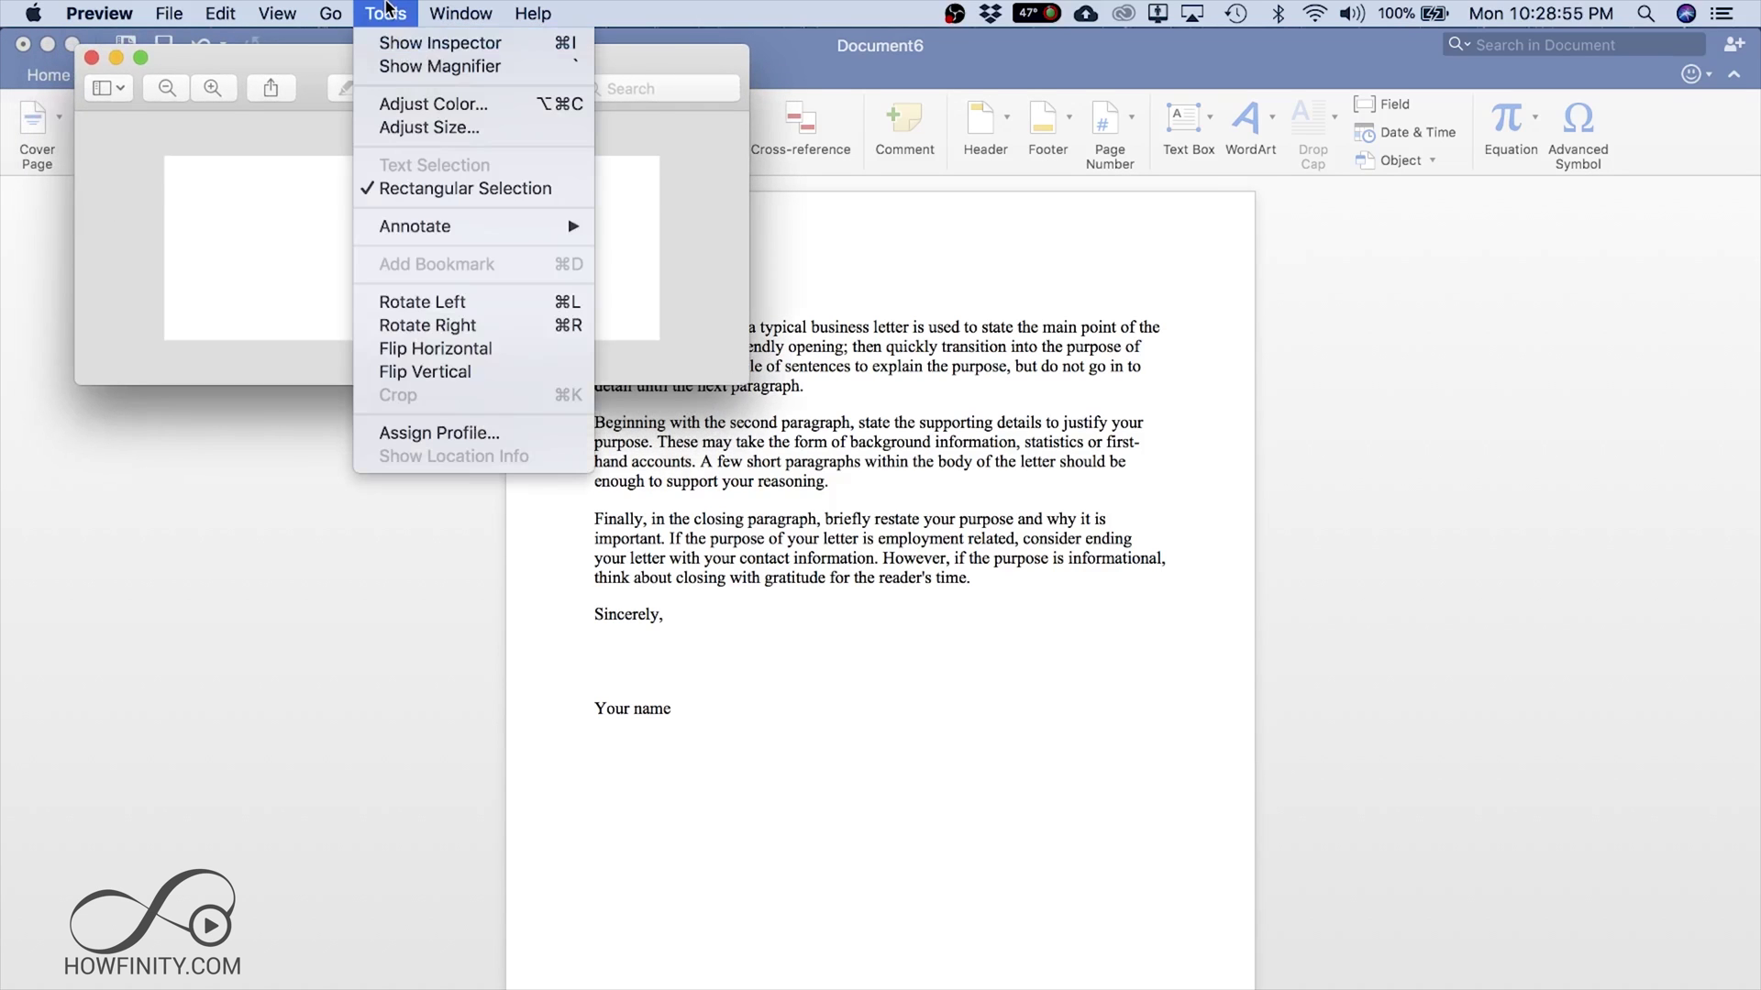
pyautogui.moveTo(415, 226)
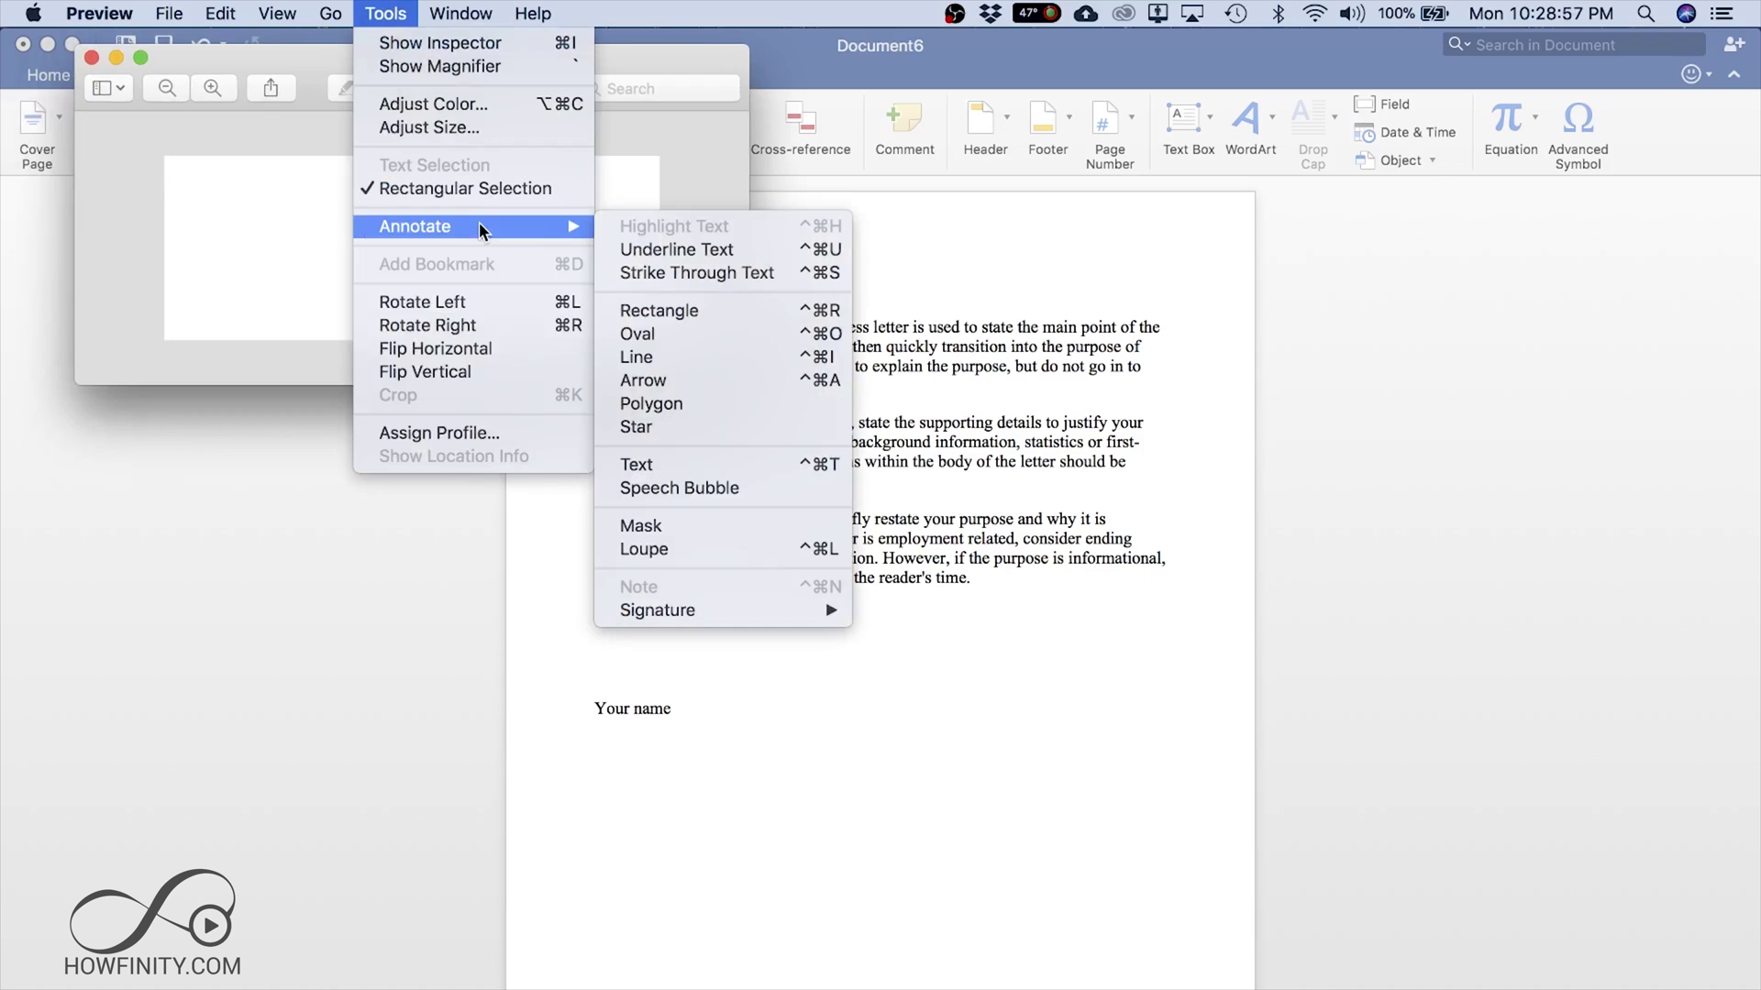
pyautogui.moveTo(657, 609)
pyautogui.click(940, 613)
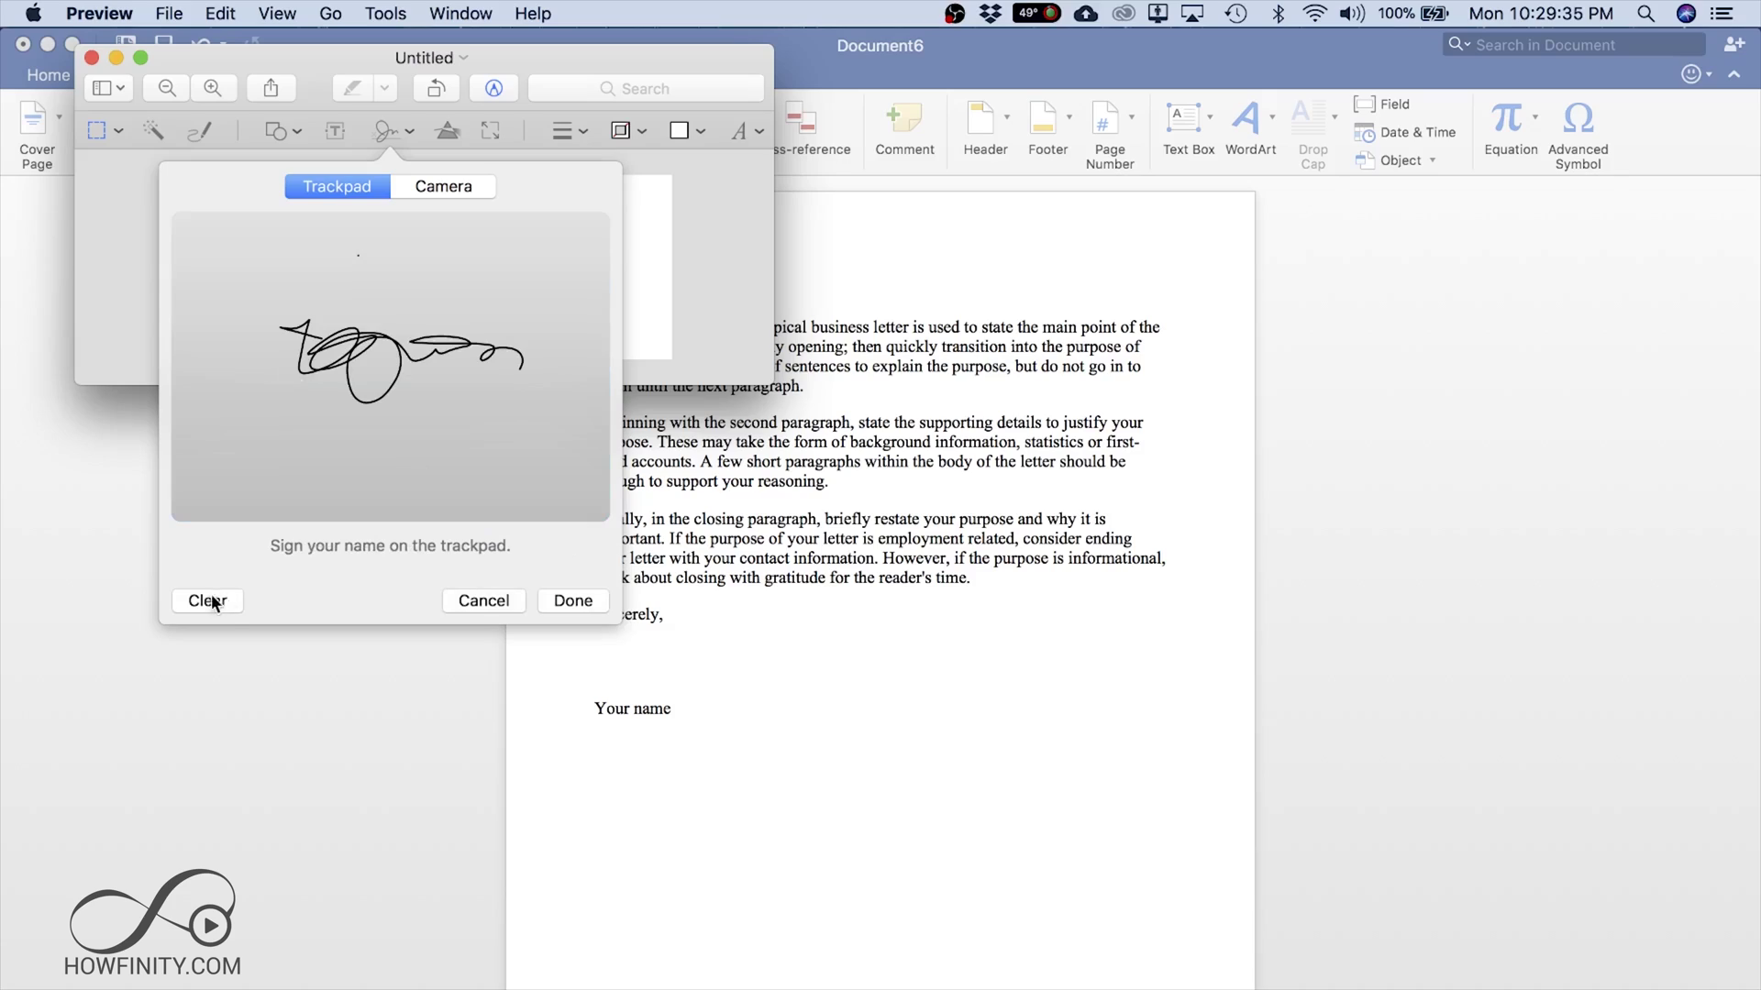
pyautogui.click(213, 600)
pyautogui.click(325, 367)
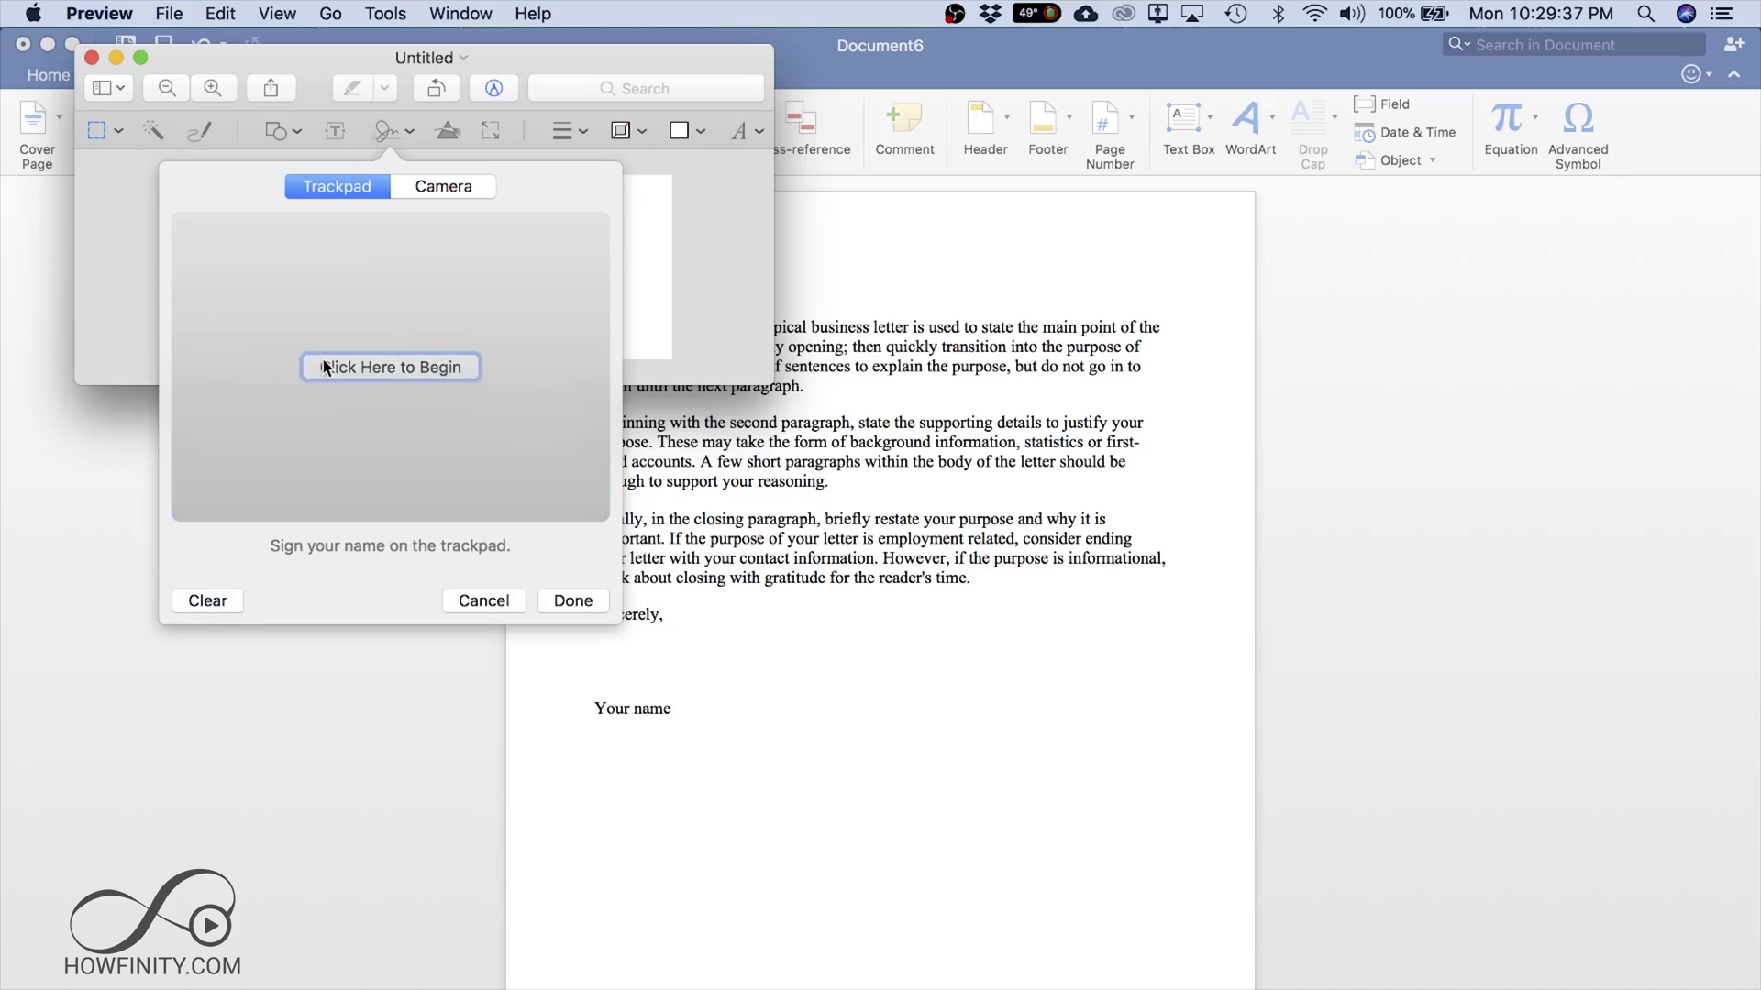
pyautogui.moveTo(346, 293)
pyautogui.mouseDown()
pyautogui.moveTo(317, 359)
pyautogui.moveTo(377, 371)
pyautogui.moveTo(459, 348)
pyautogui.mouseUp()
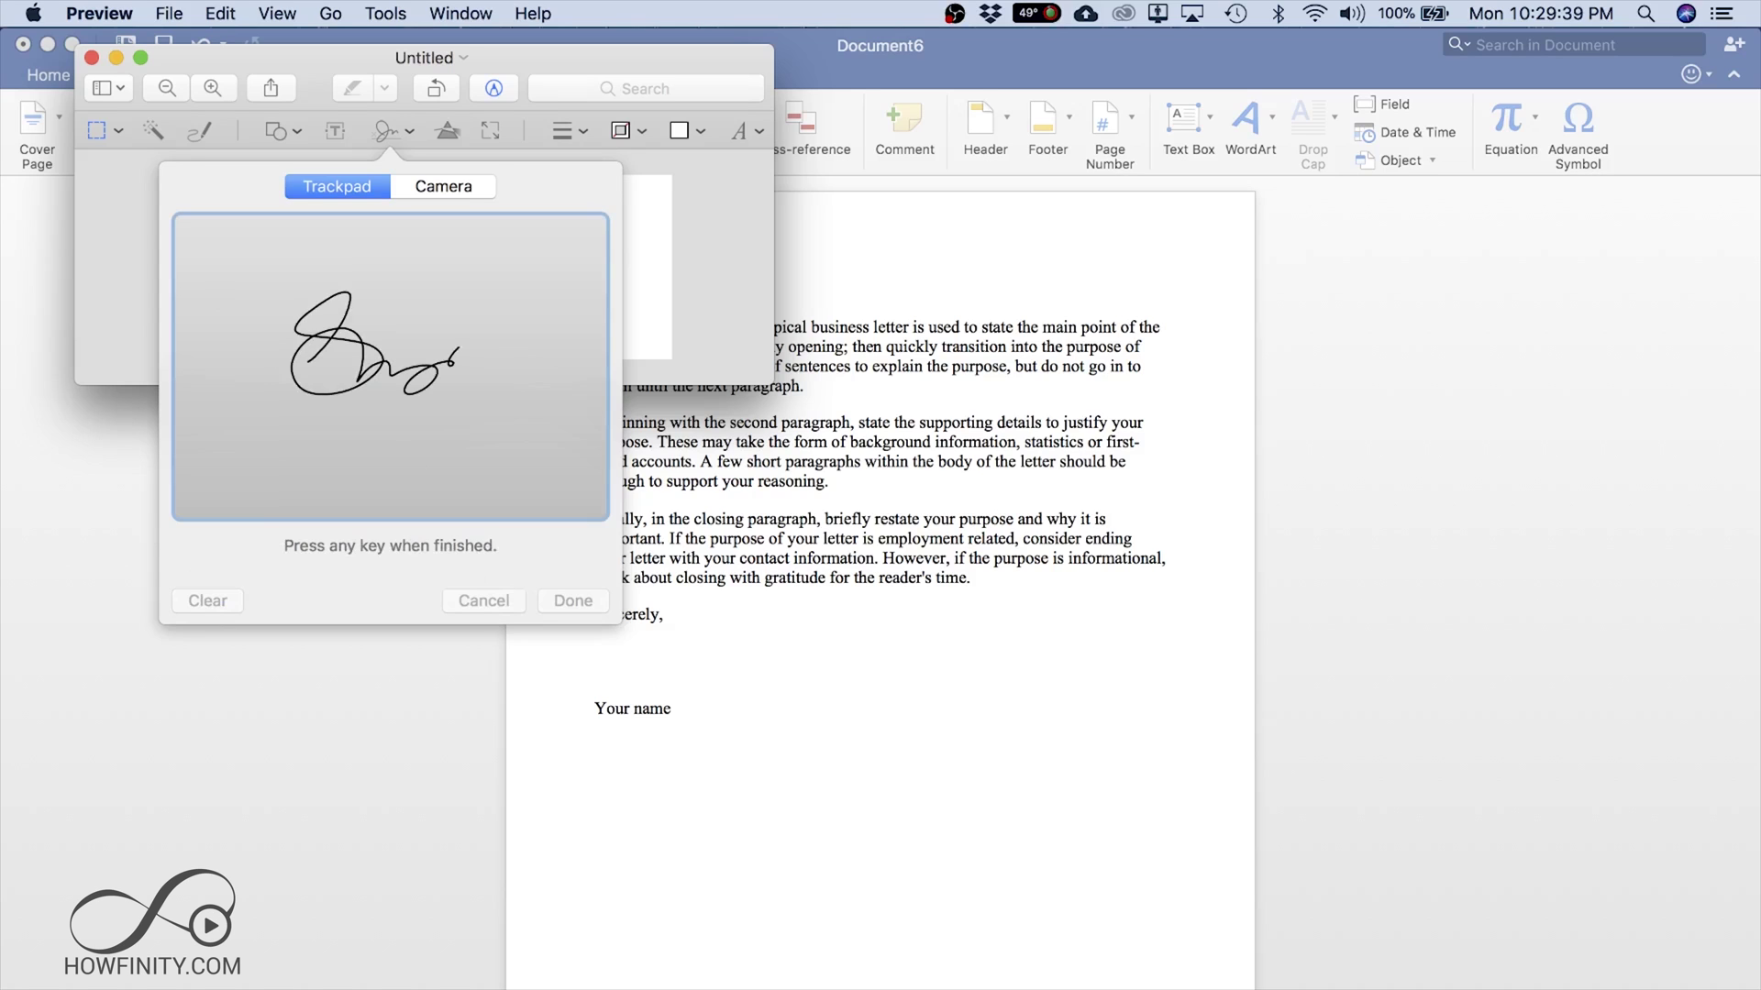
pyautogui.press('Return')
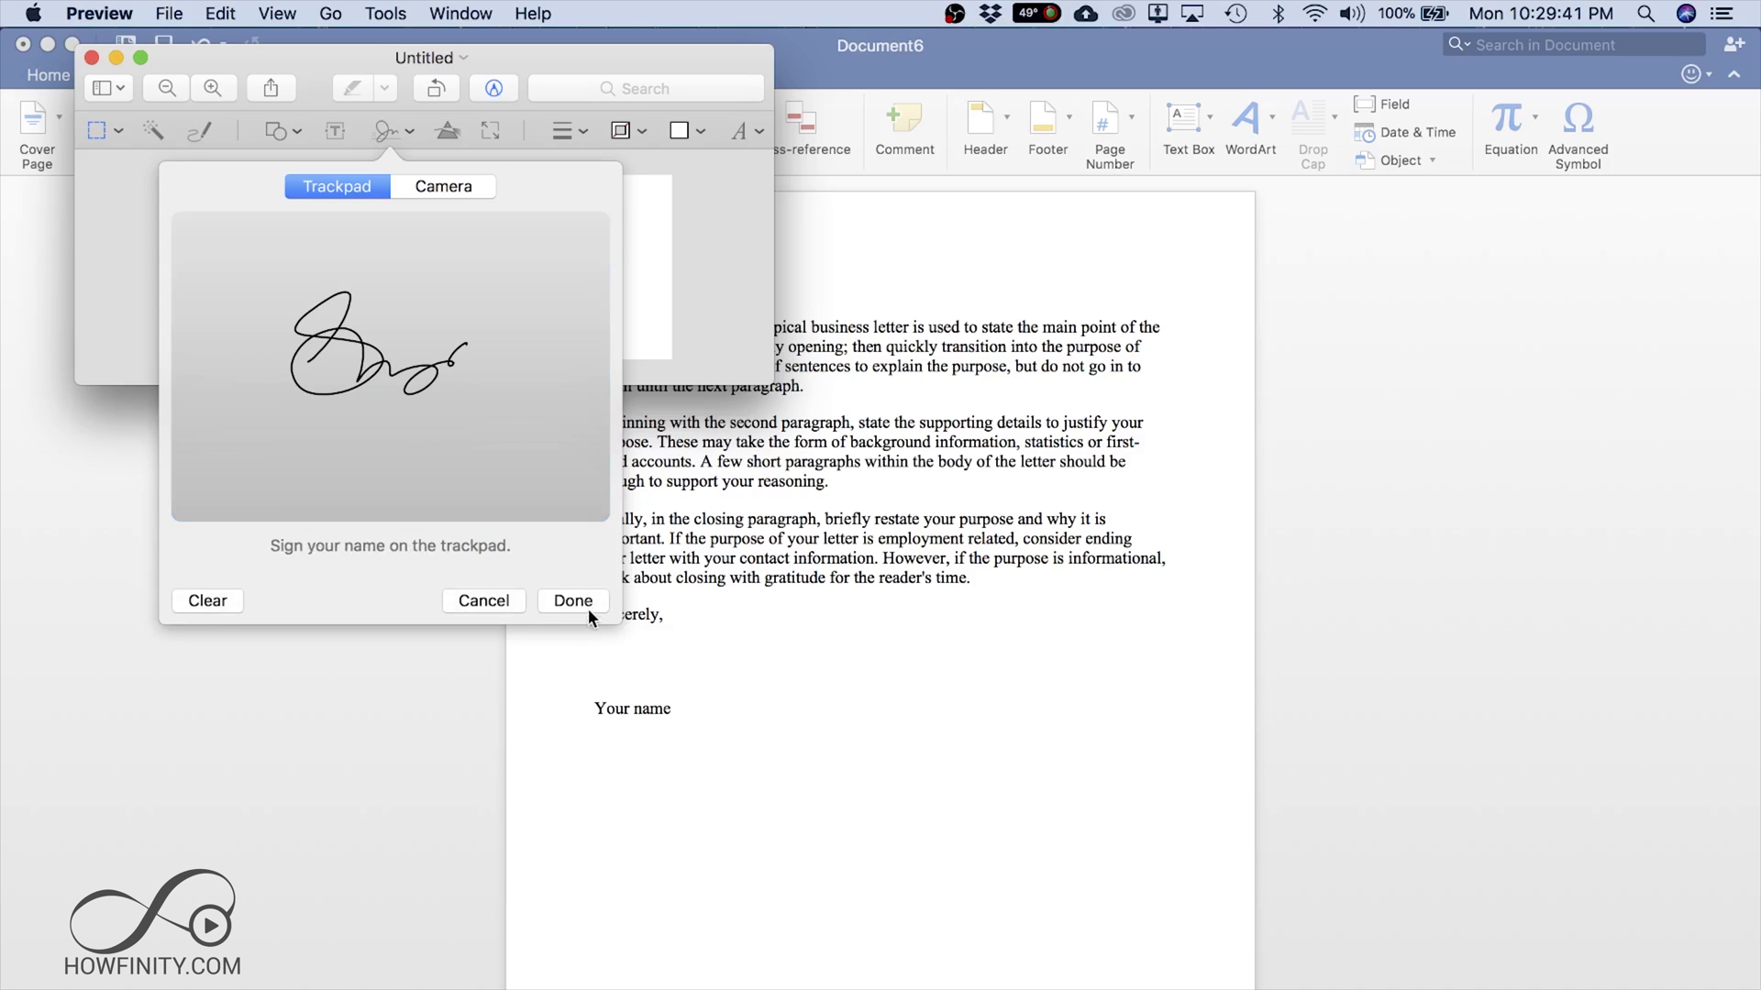
pyautogui.click(573, 603)
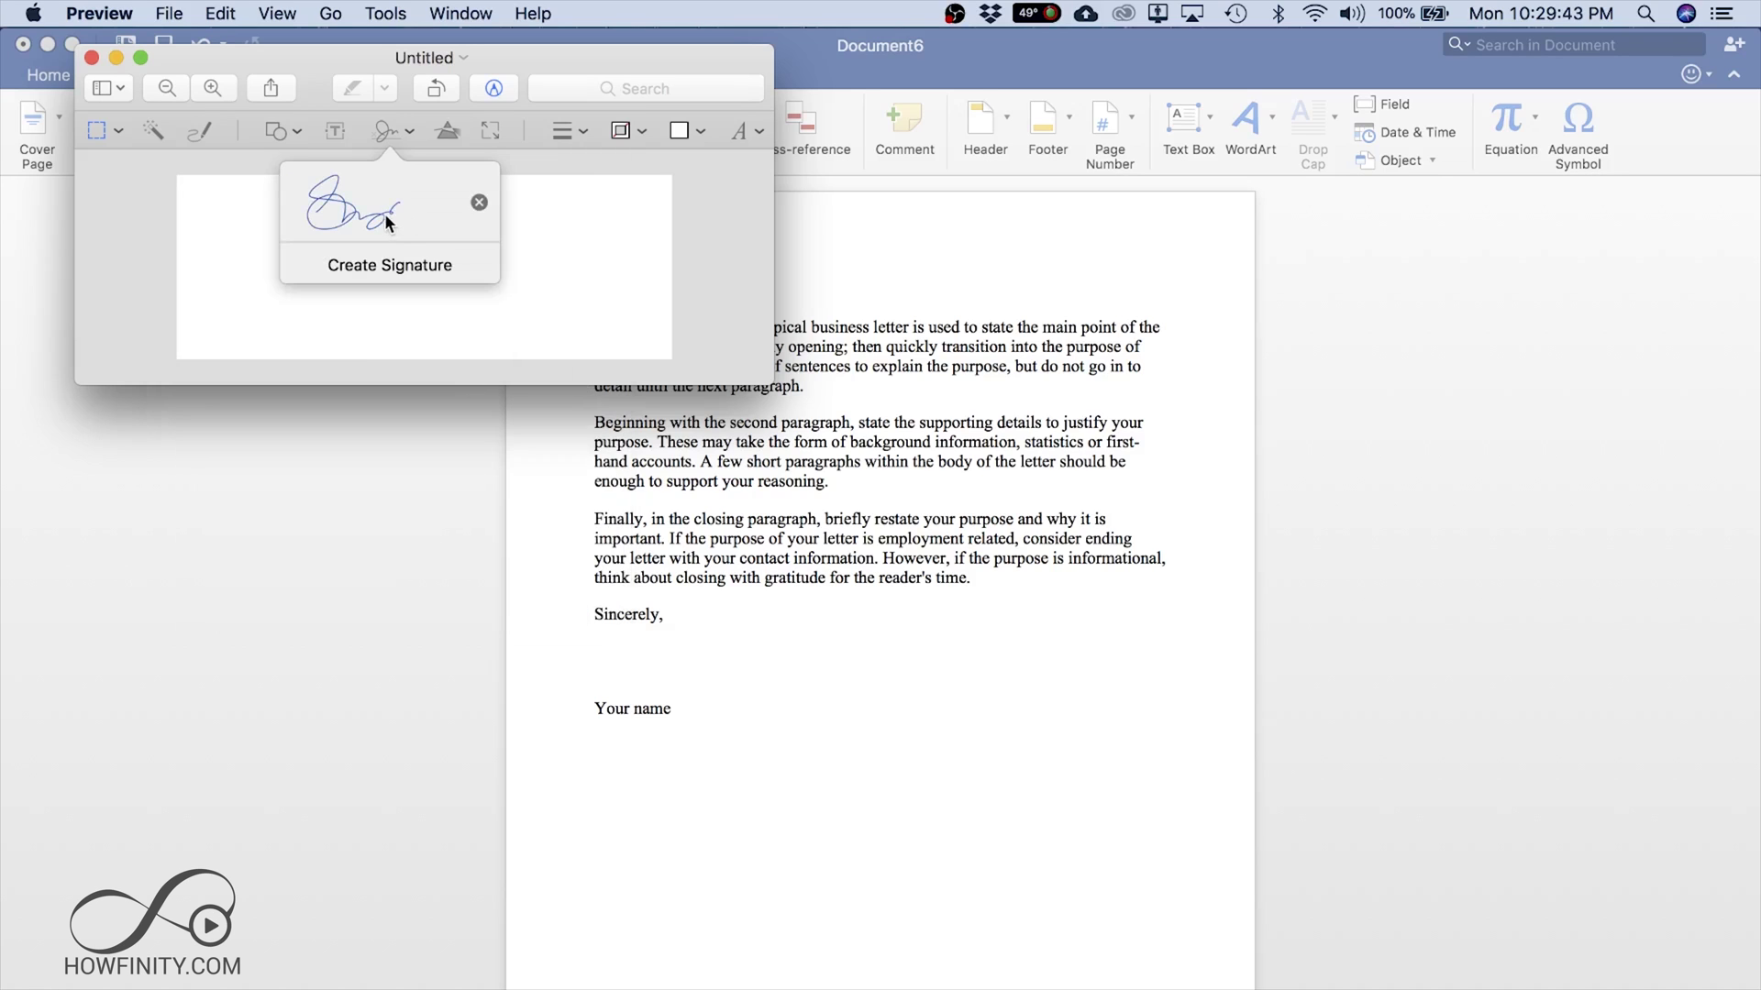
pyautogui.click(384, 267)
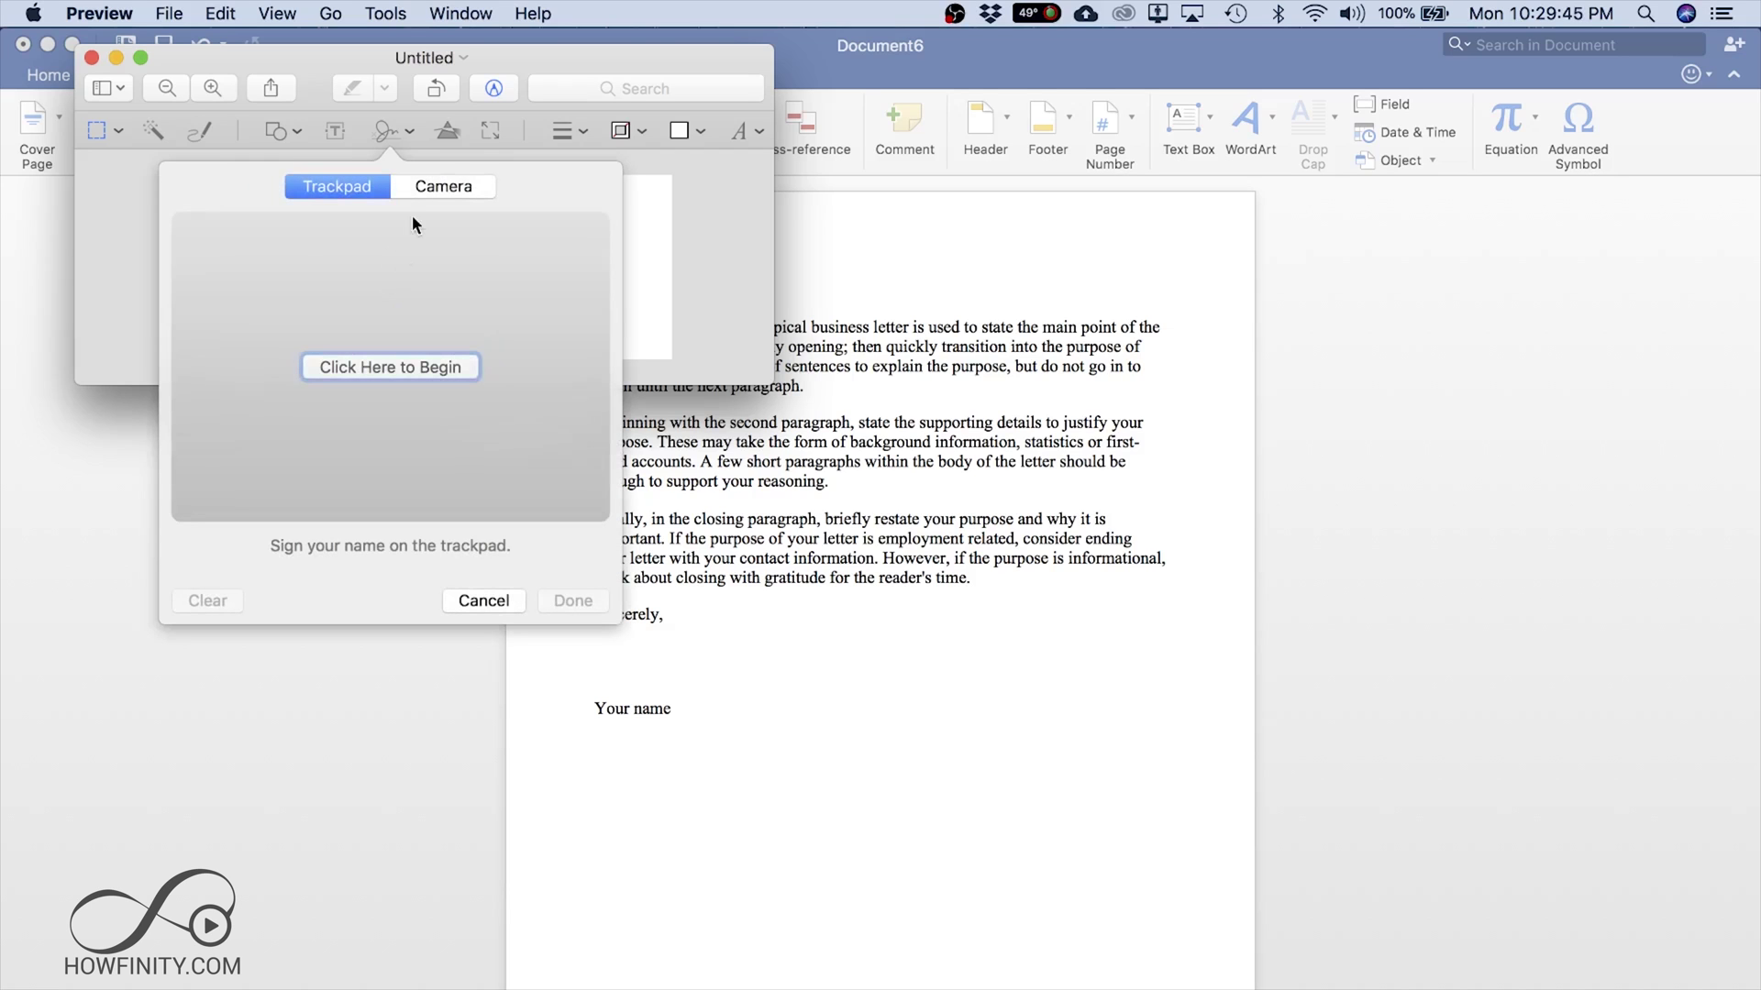
# - Save a camera-captured 'Signature' from paper and place it on the blank image
pyautogui.click(435, 188)
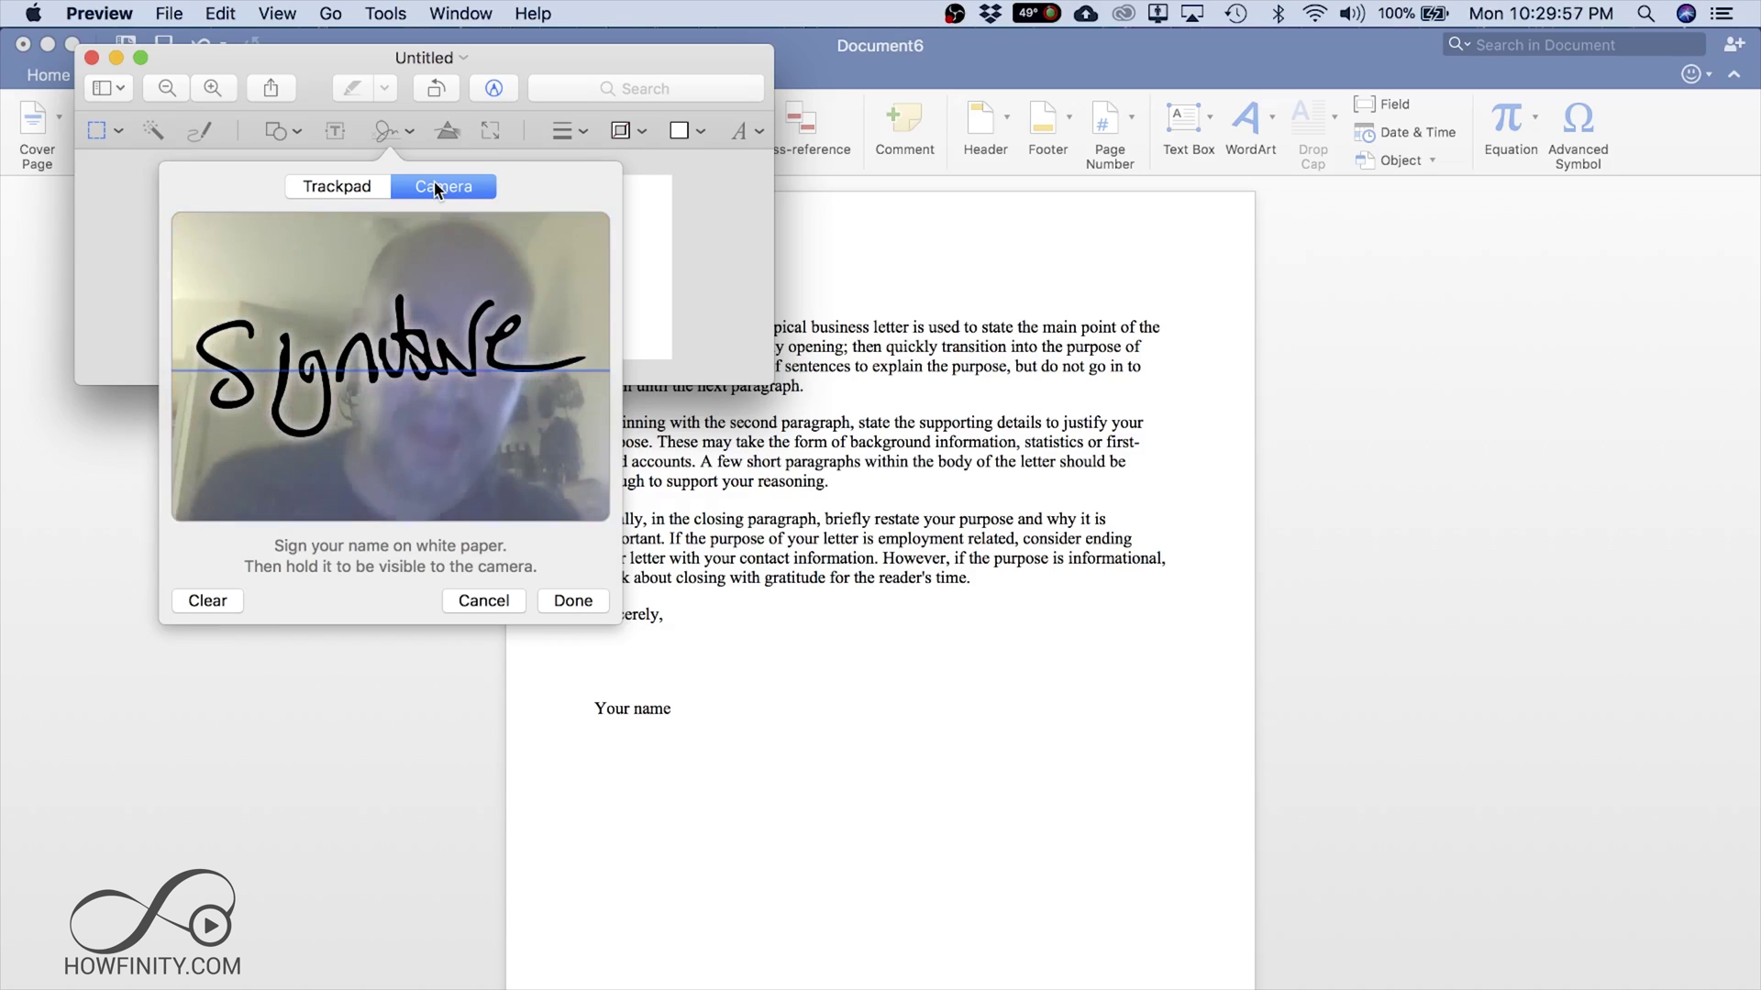
pyautogui.click(572, 601)
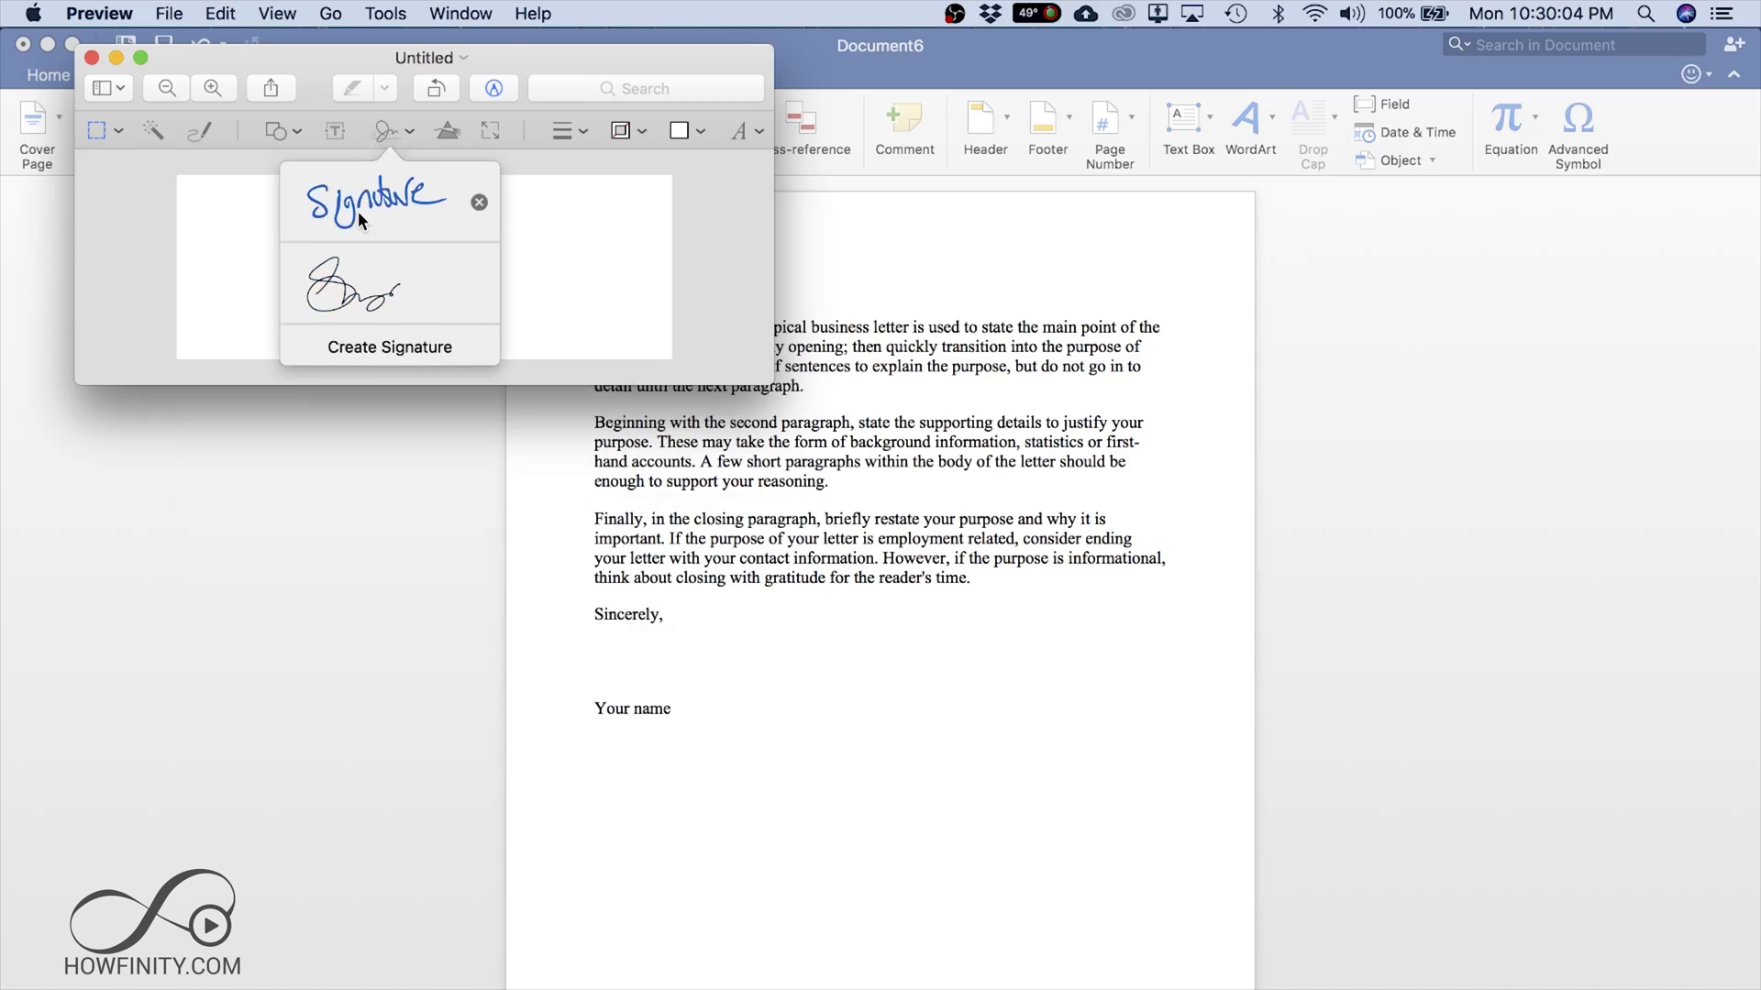
pyautogui.click(376, 196)
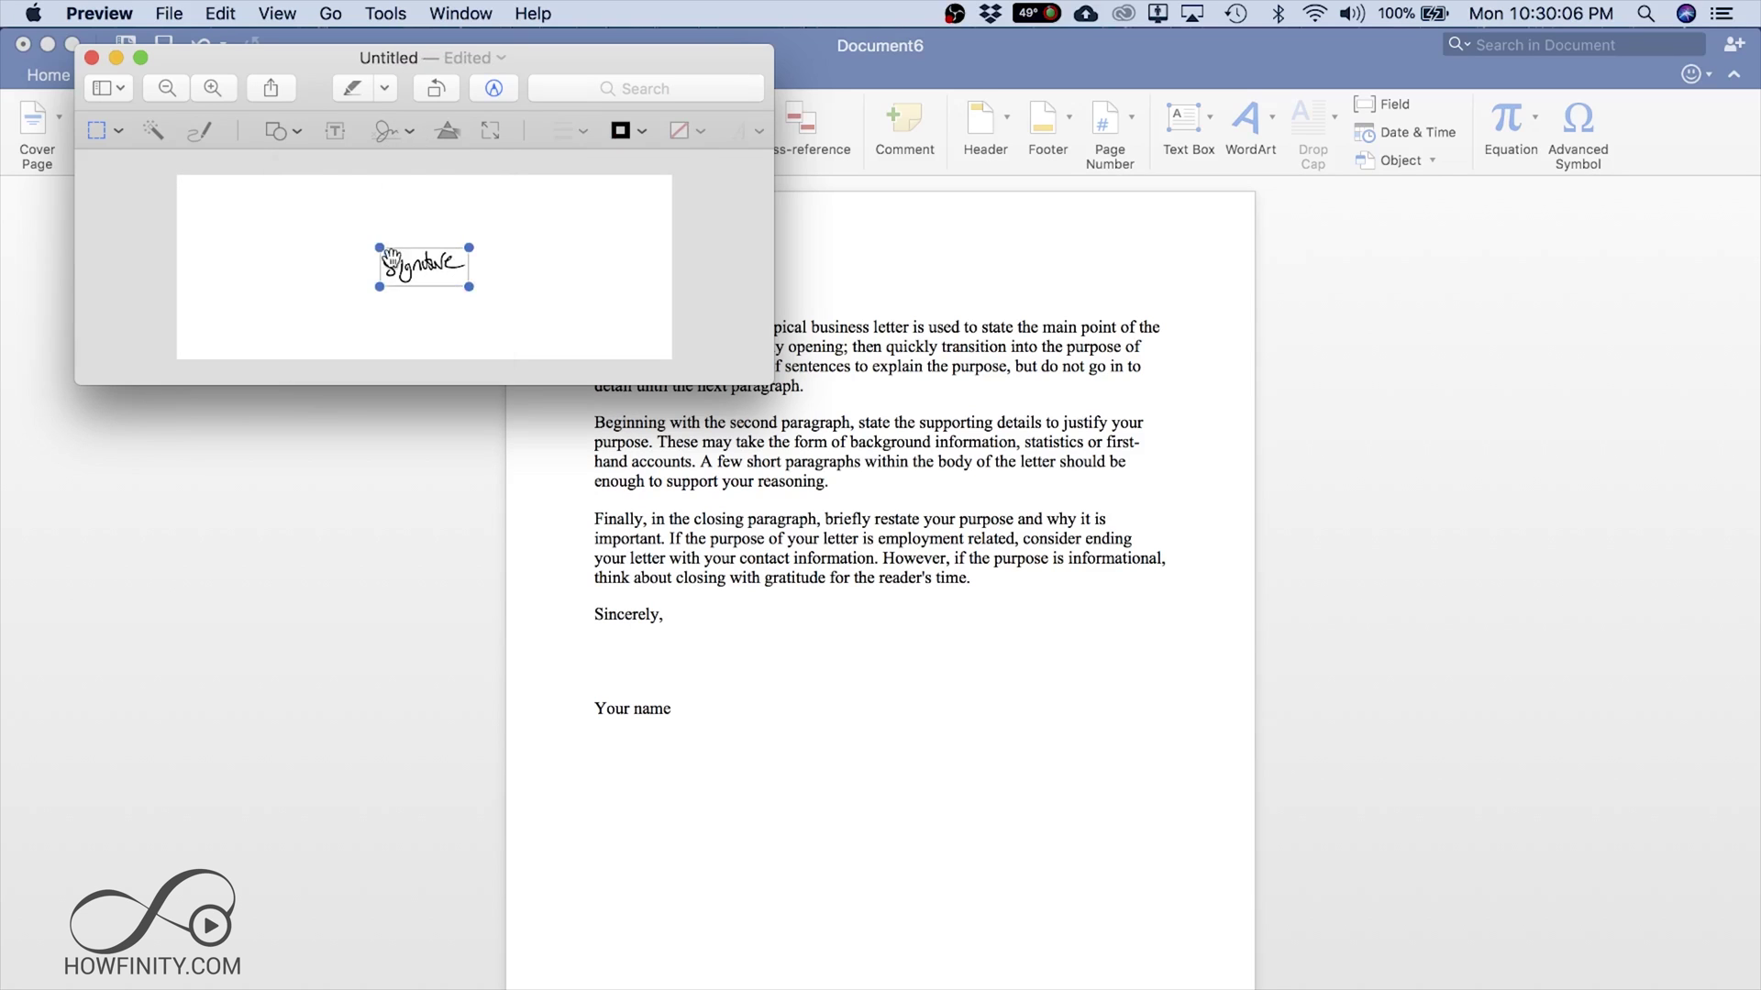
# - Enlarge the signature to fill the image, save it as mysignature.png, and quit Preview
pyautogui.moveTo(380, 248); pyautogui.dragTo(236, 196)
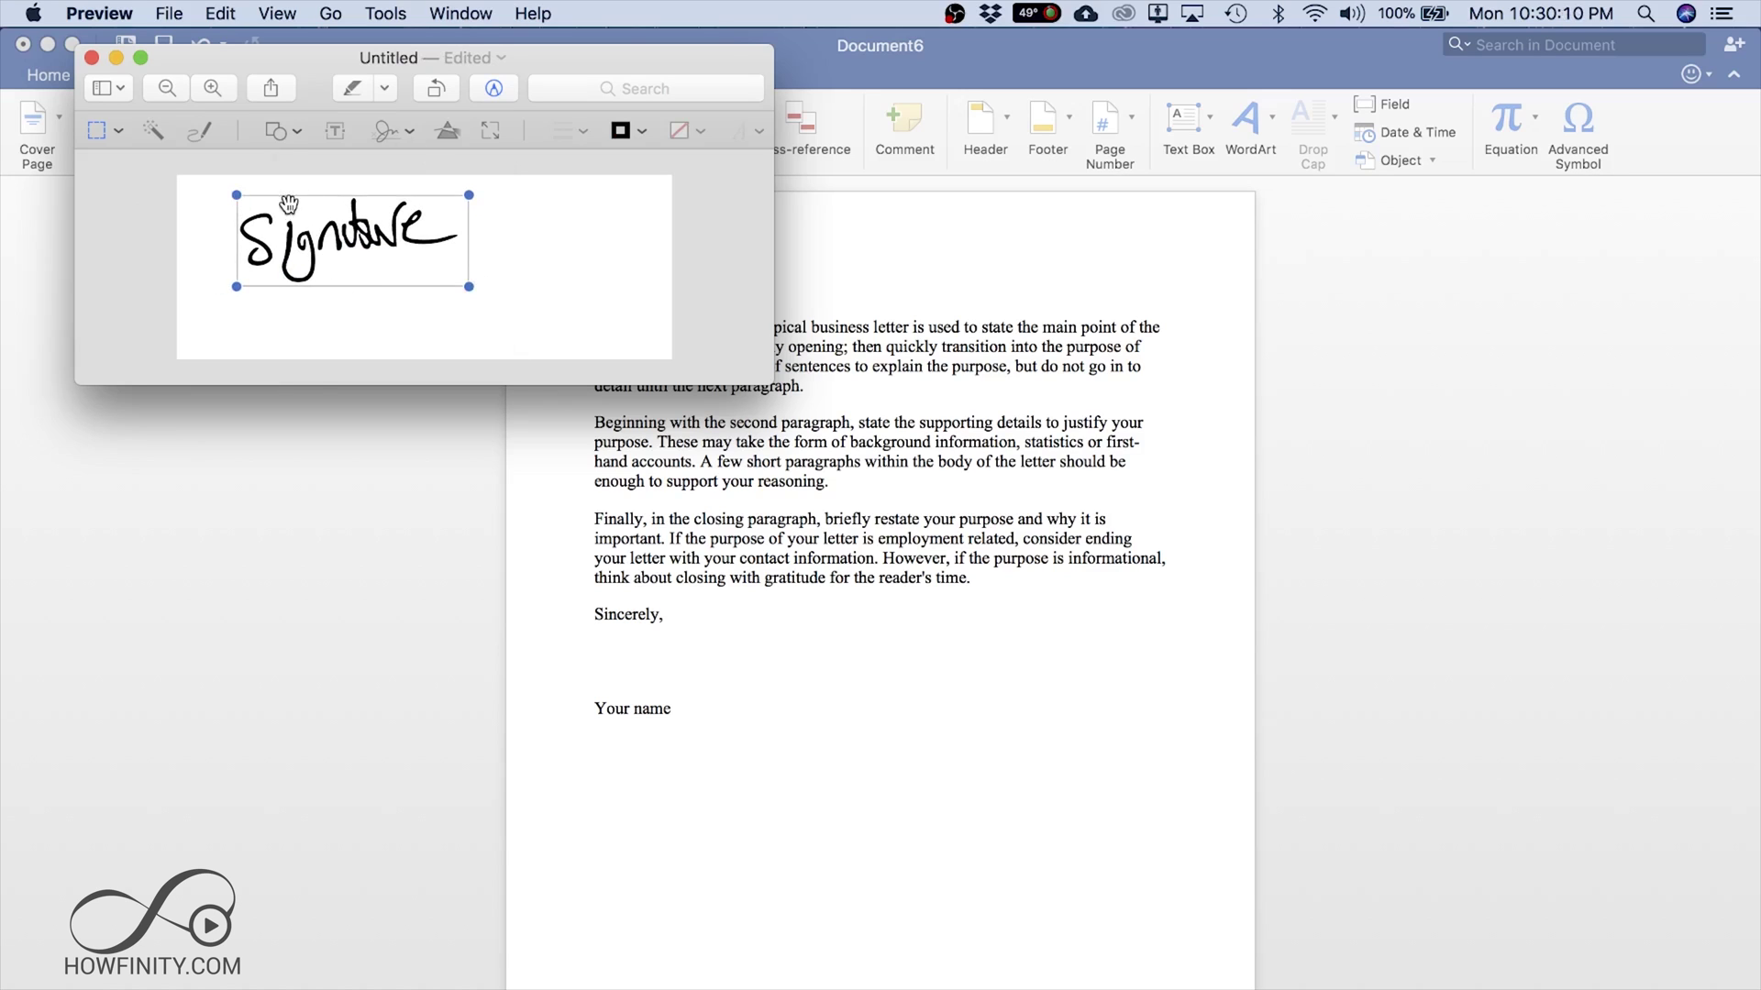
pyautogui.moveTo(463, 277); pyautogui.dragTo(641, 347)
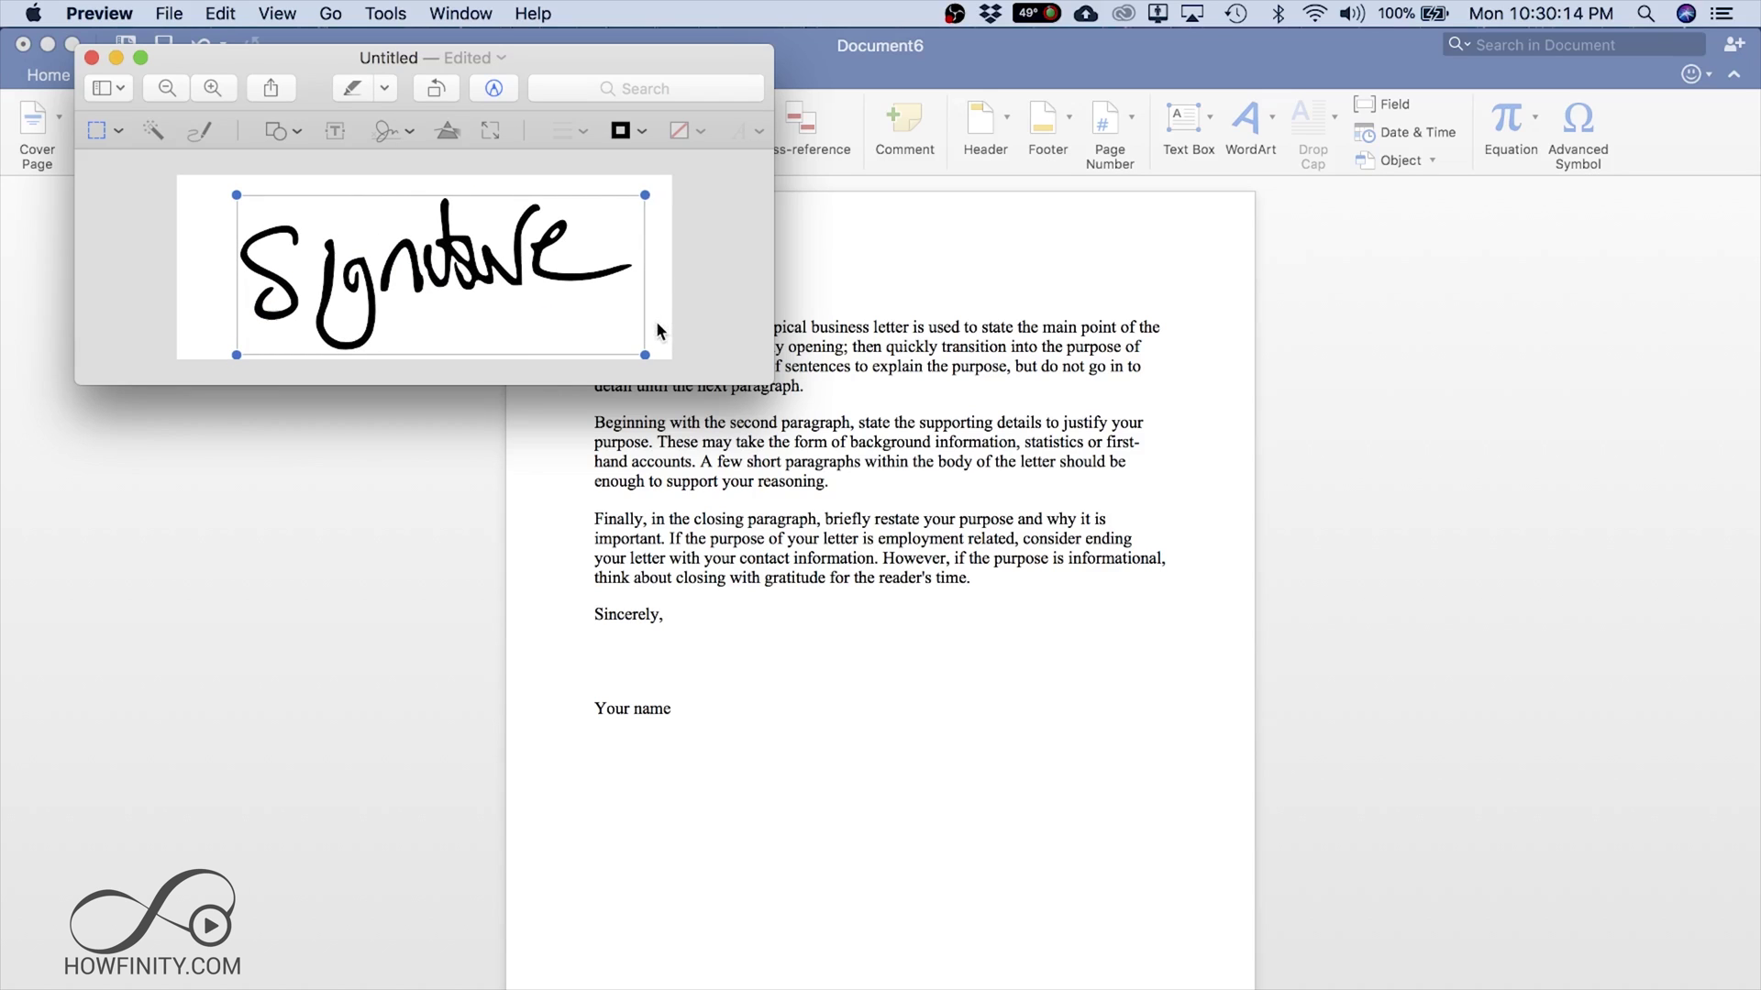
pyautogui.click(171, 13)
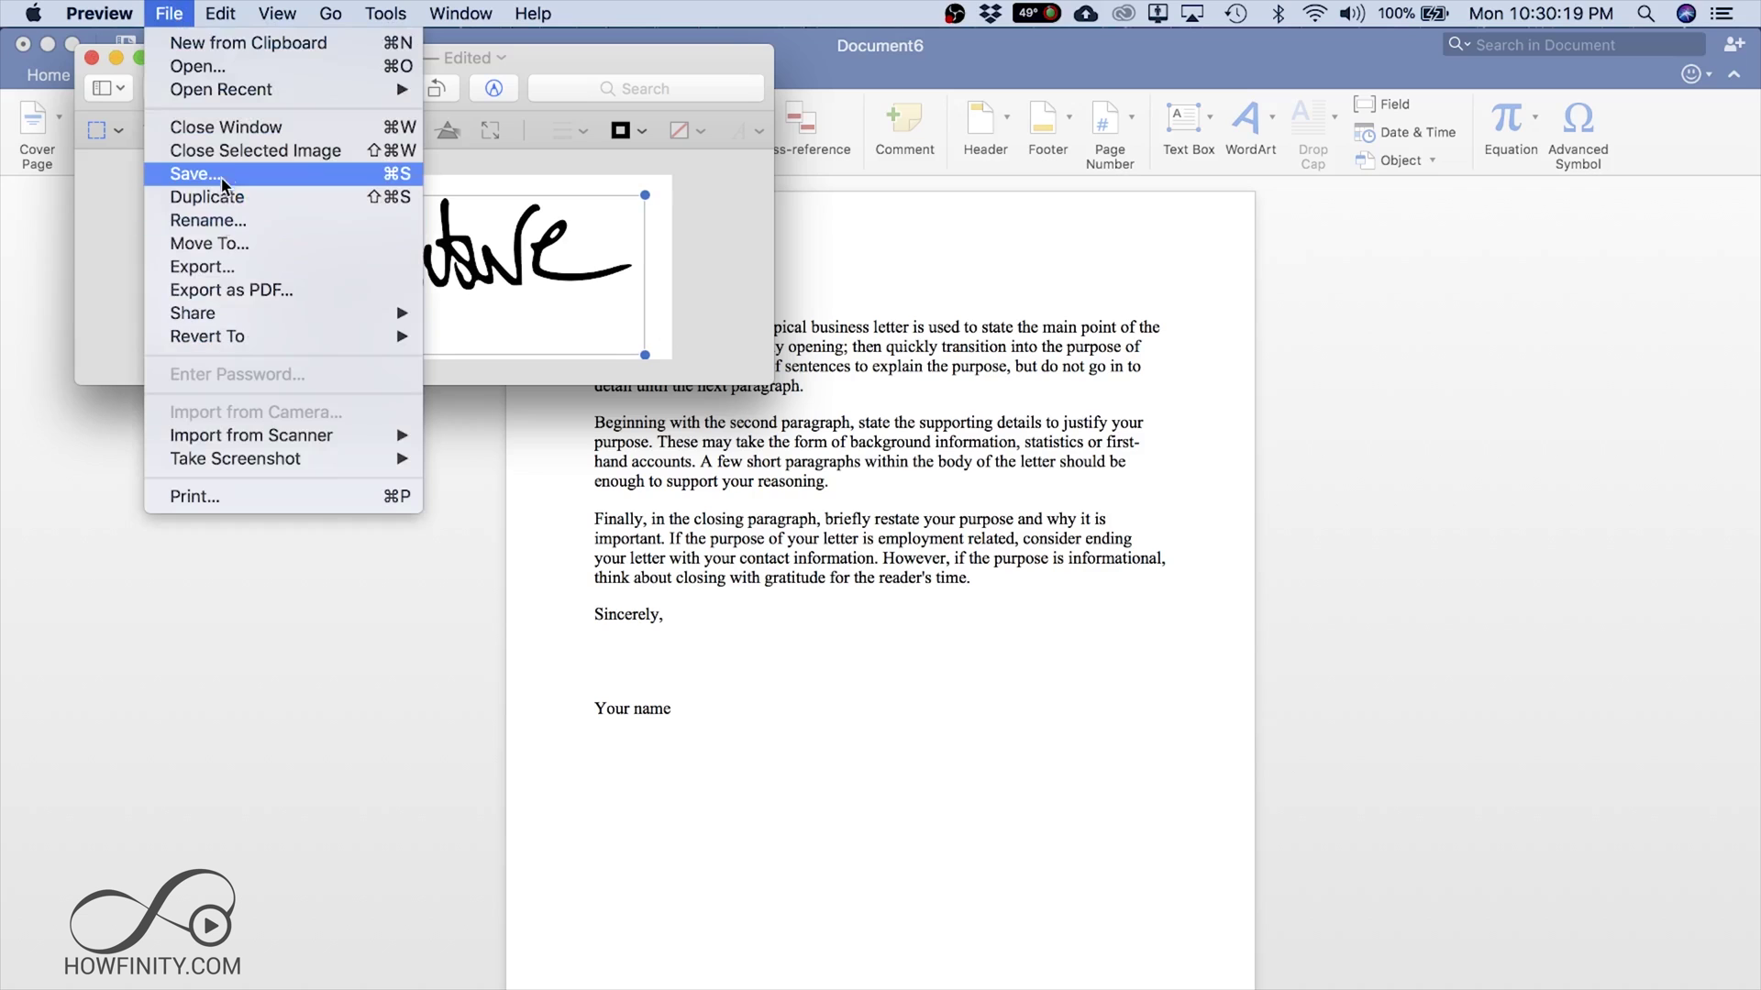
pyautogui.click(195, 173)
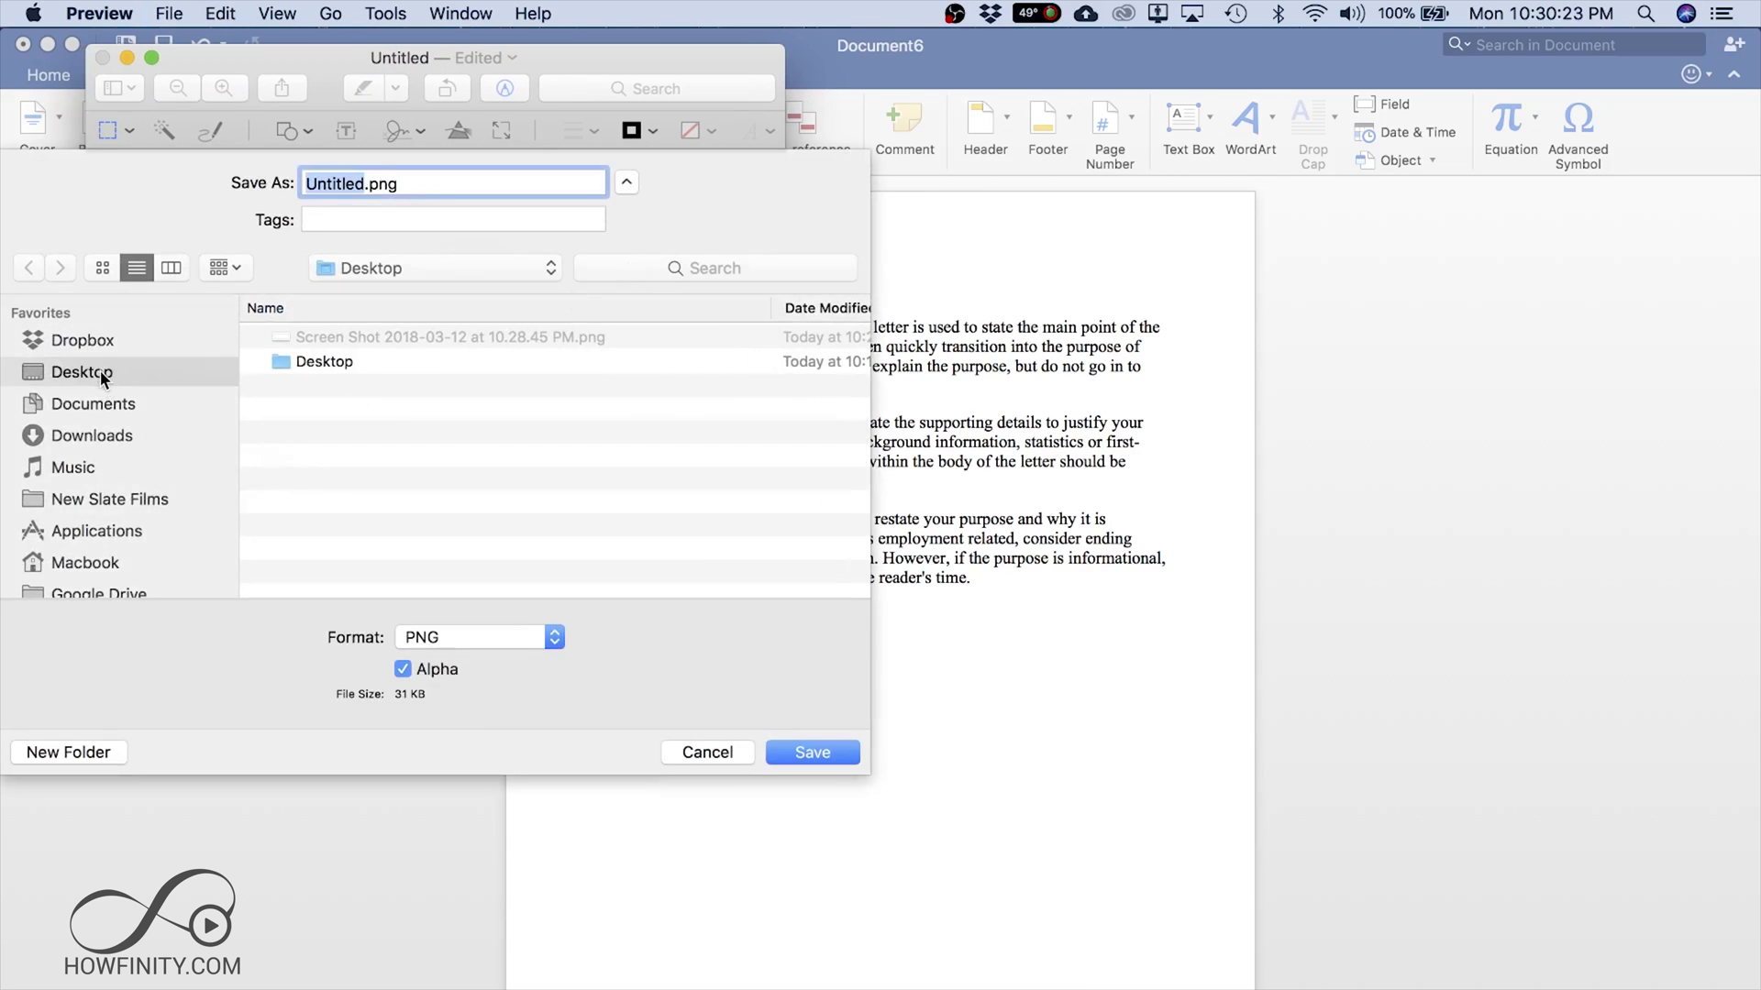
pyautogui.write('my')
pyautogui.write('sing')
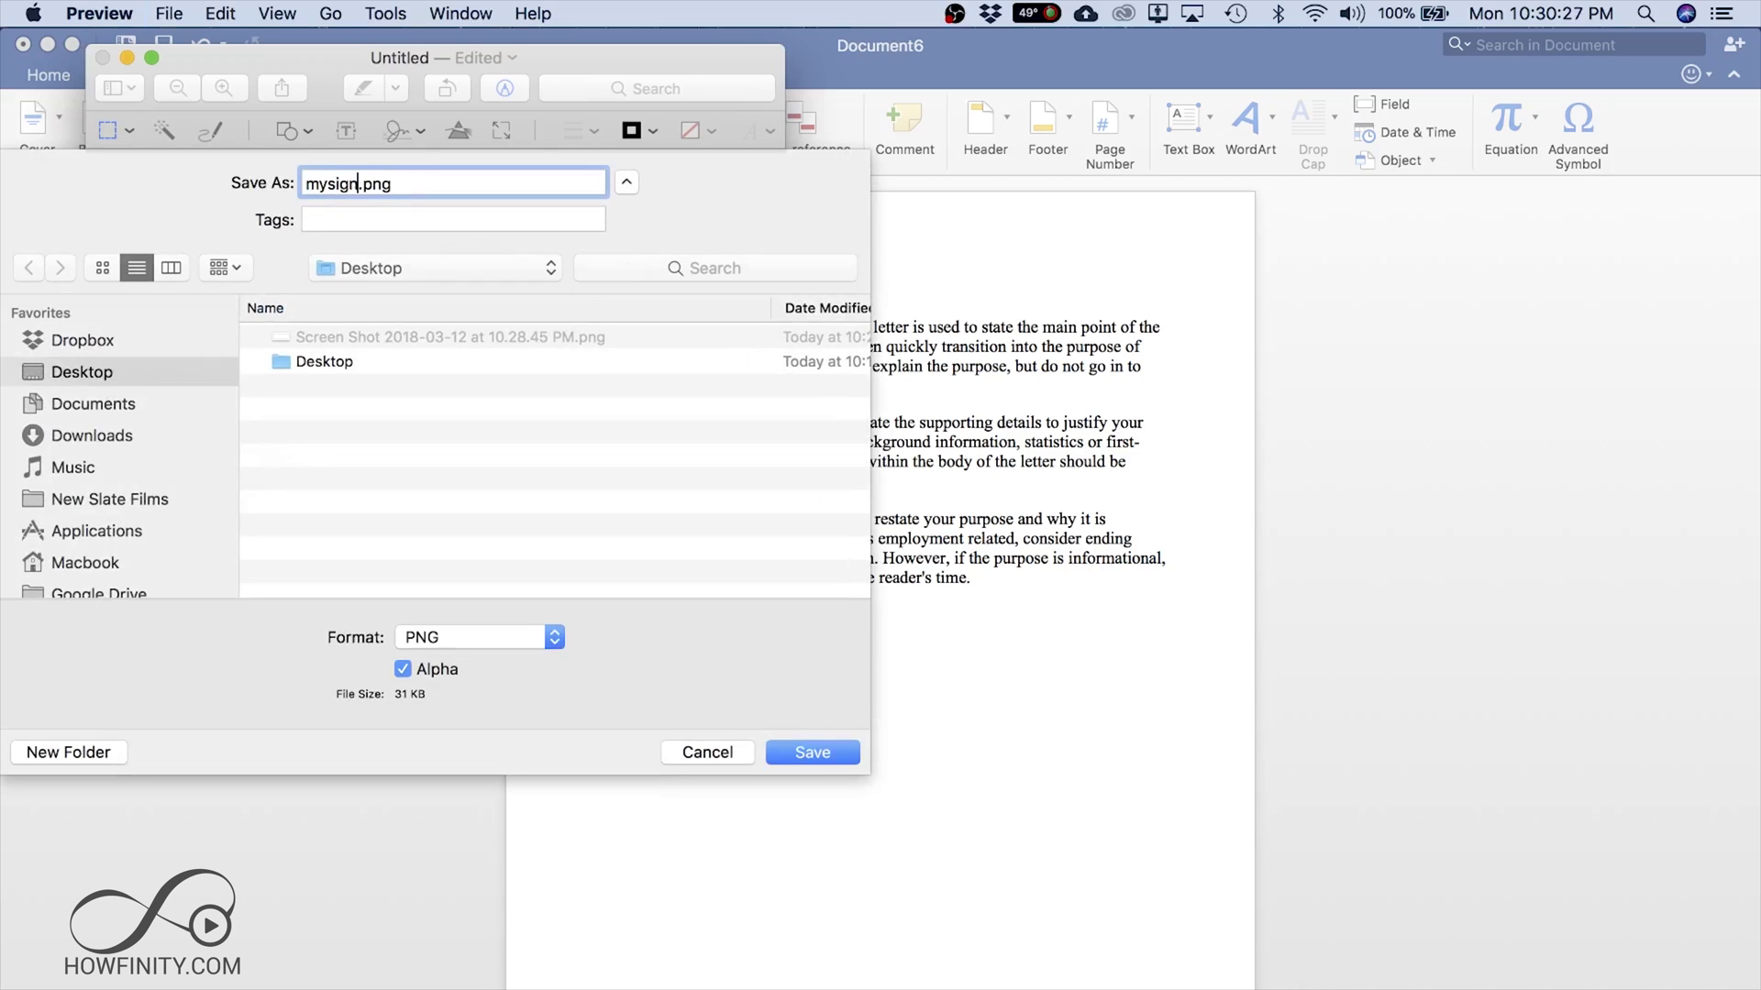
pyautogui.write('nature')
pyautogui.press('Return')
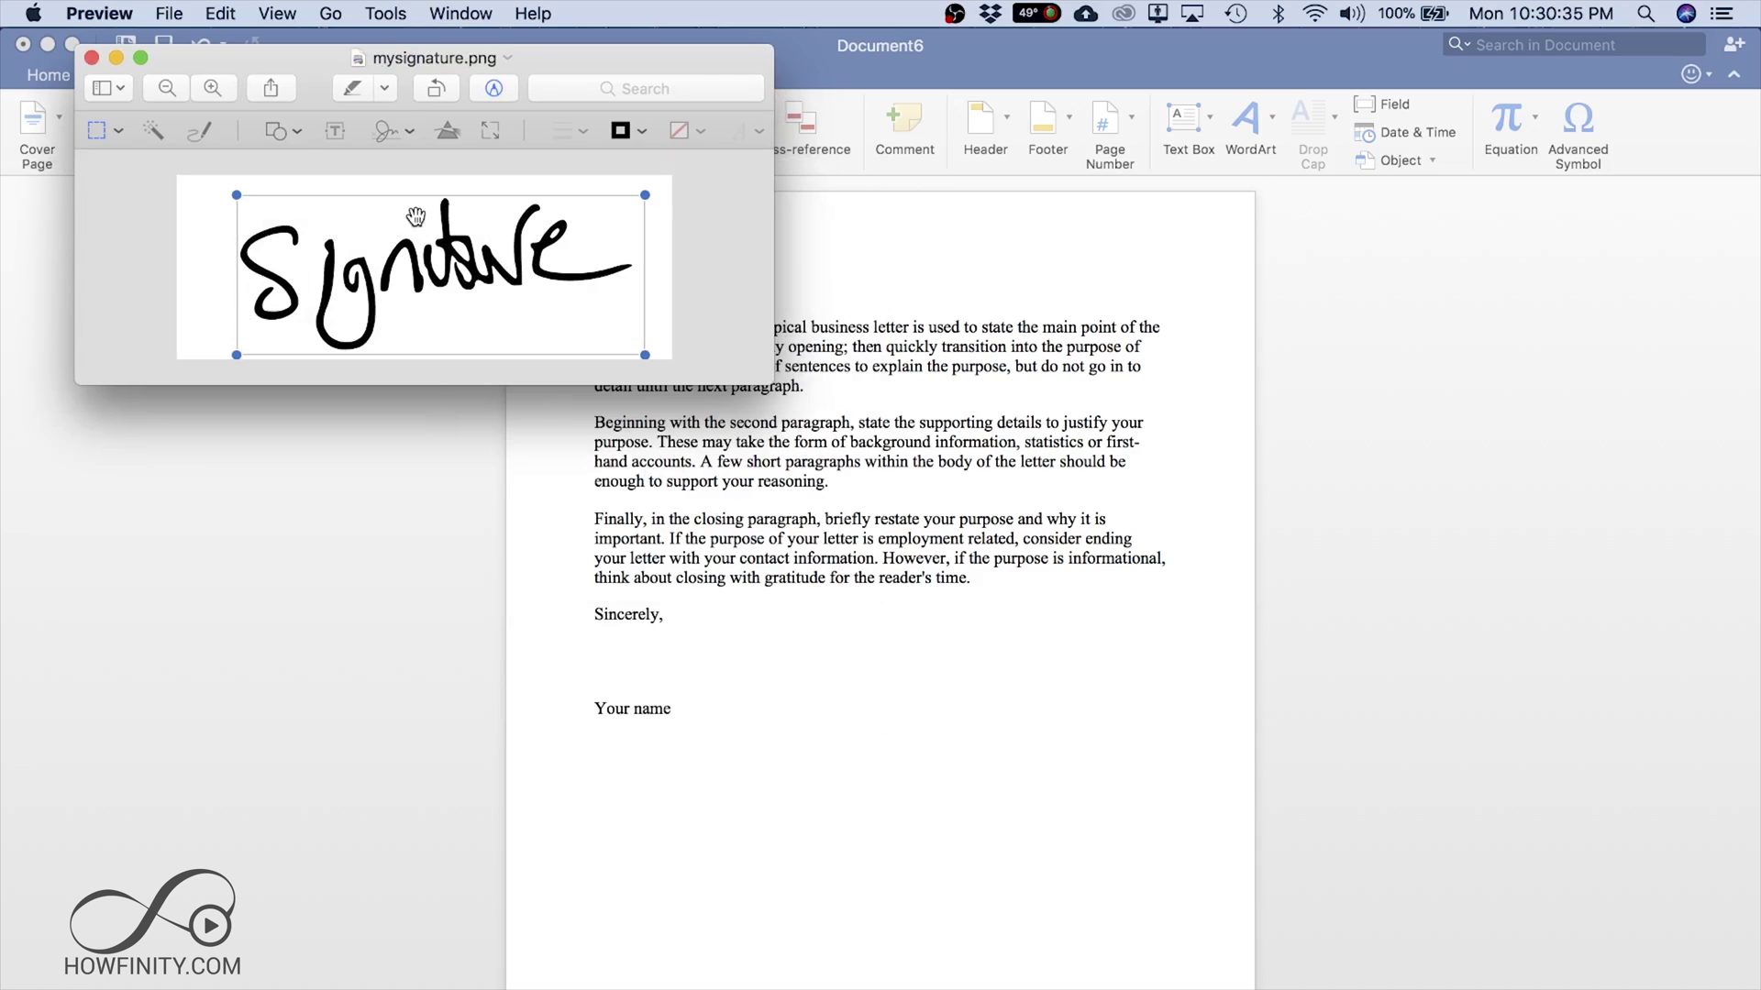
pyautogui.press('super+q')
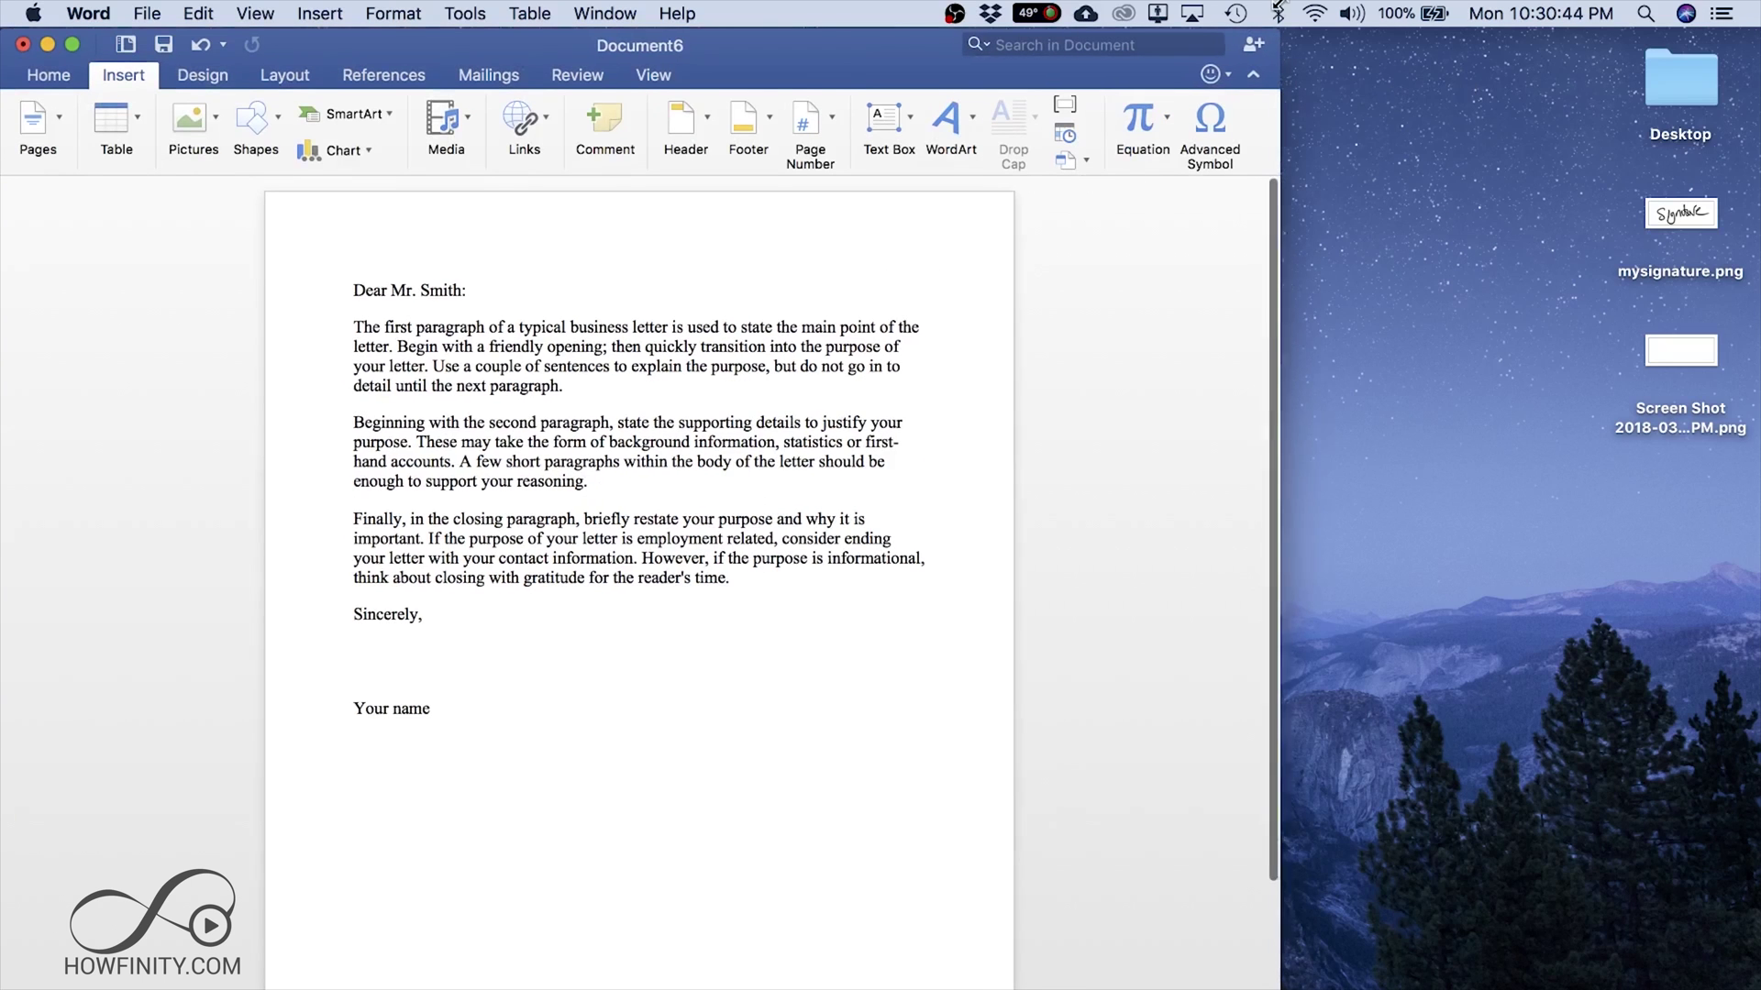
# - Drag mysignature.png from the Desktop above 'Your name', shrink it, then undo
pyautogui.click(1665, 216)
pyautogui.moveTo(1665, 217); pyautogui.dragTo(409, 666)
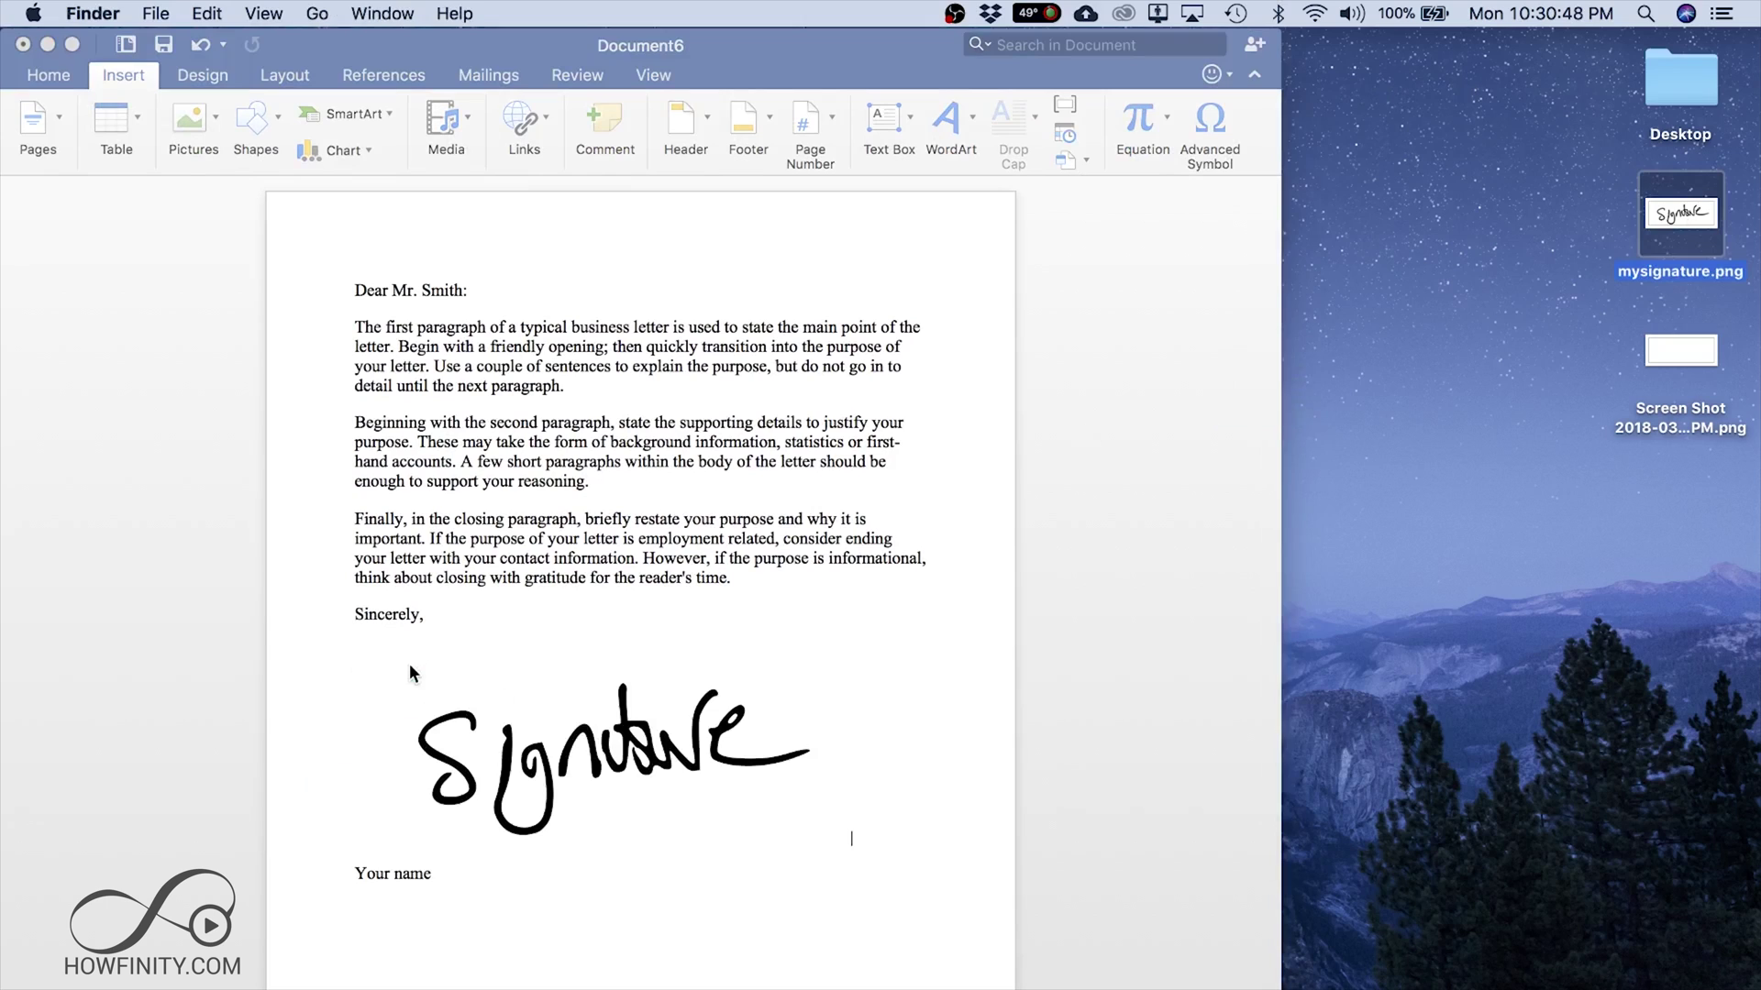
pyautogui.click(575, 765)
pyautogui.click(850, 844)
pyautogui.click(738, 775)
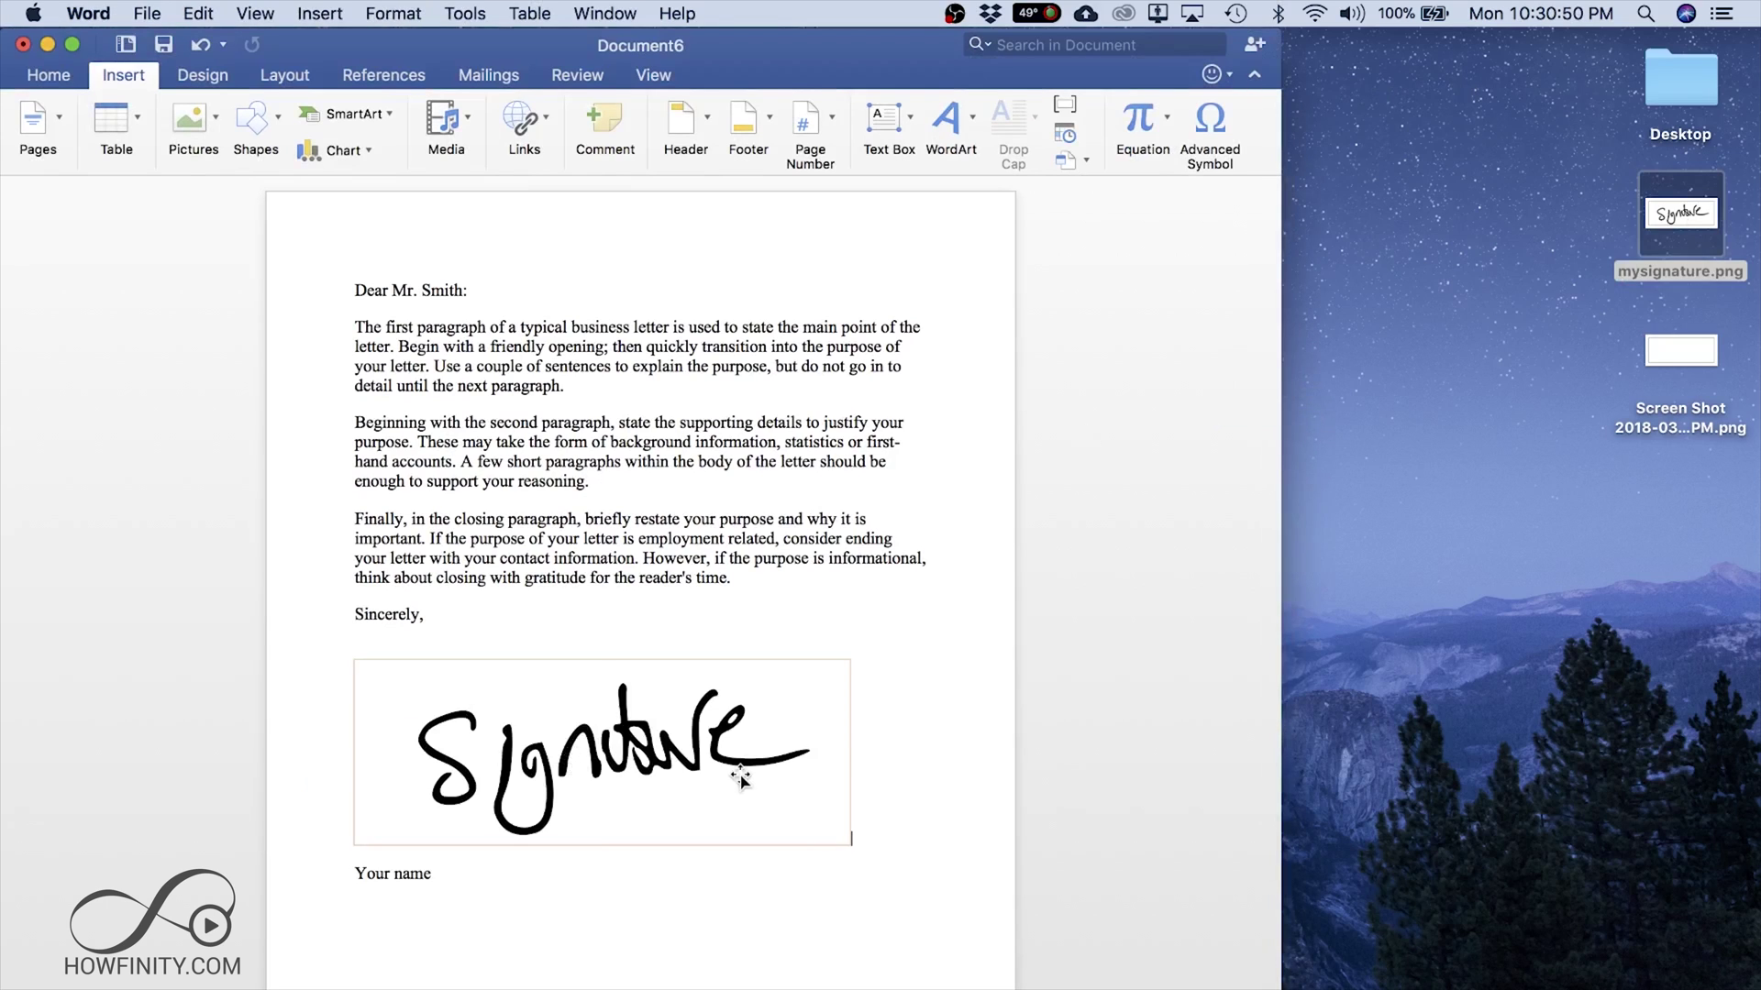
pyautogui.moveTo(853, 845)
pyautogui.mouseDown()
pyautogui.moveTo(585, 785)
pyautogui.moveTo(601, 761)
pyautogui.mouseUp()
pyautogui.press('super+z')
pyautogui.press('super+z')
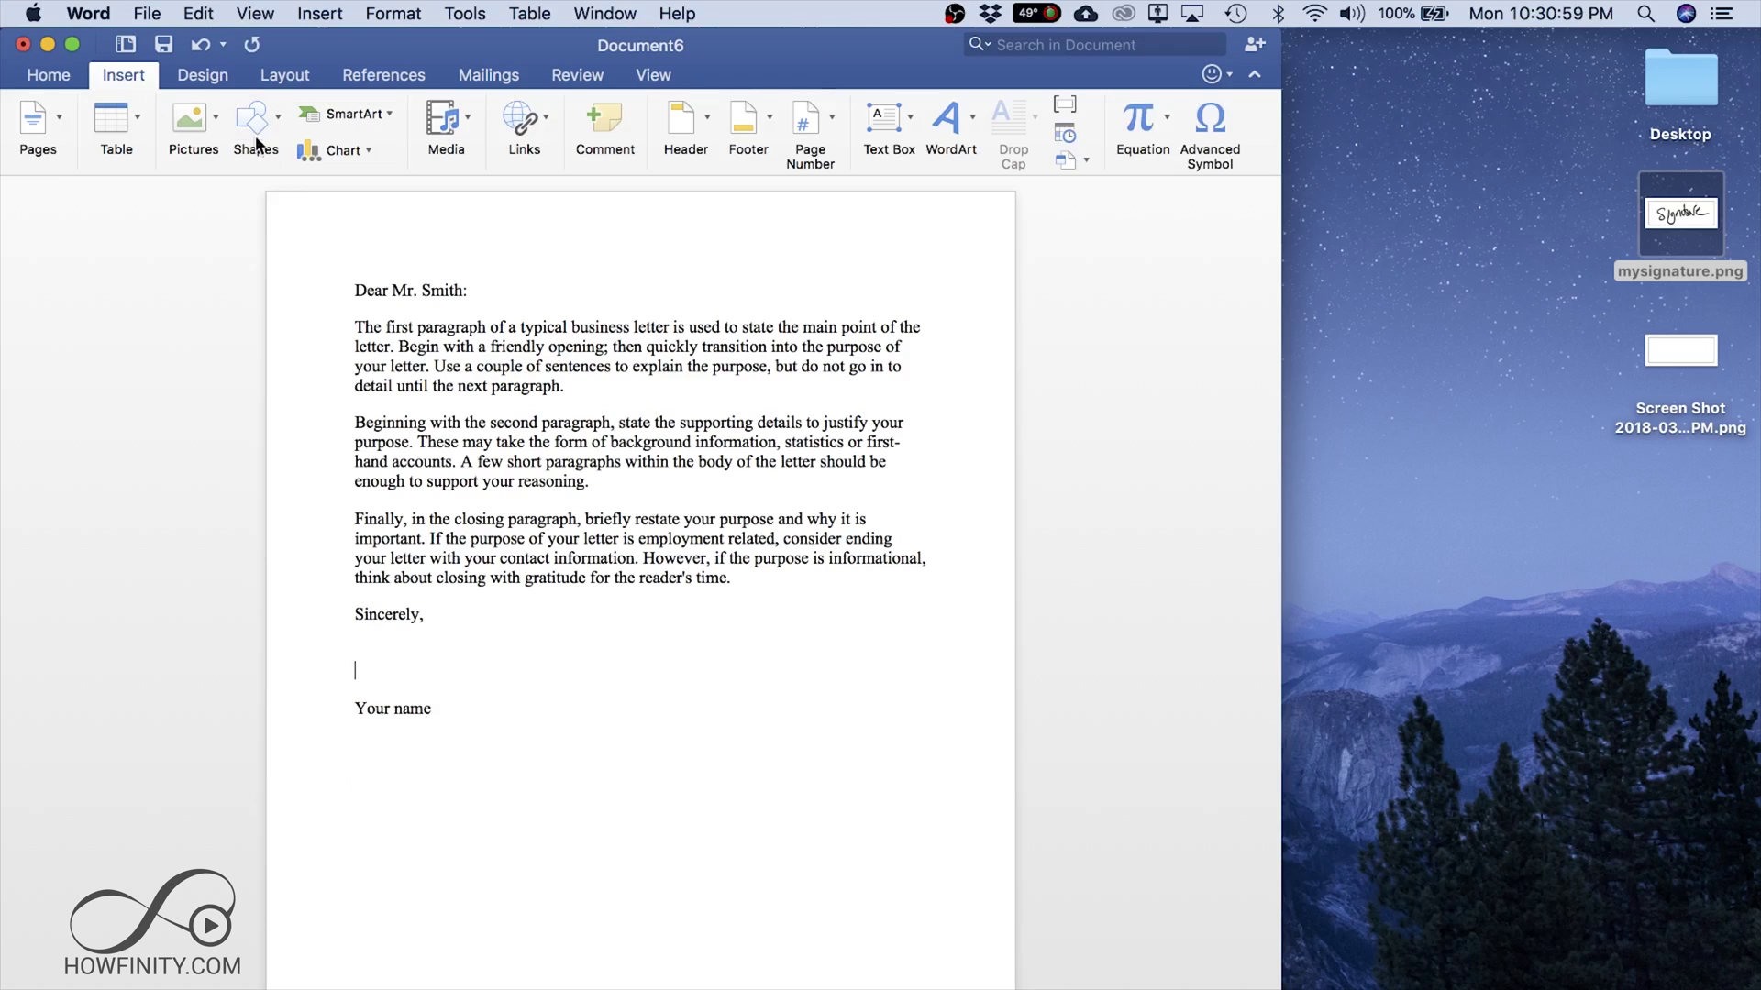
# - Insert mysignature.png above 'Your name' using Picture from File
pyautogui.click(217, 118)
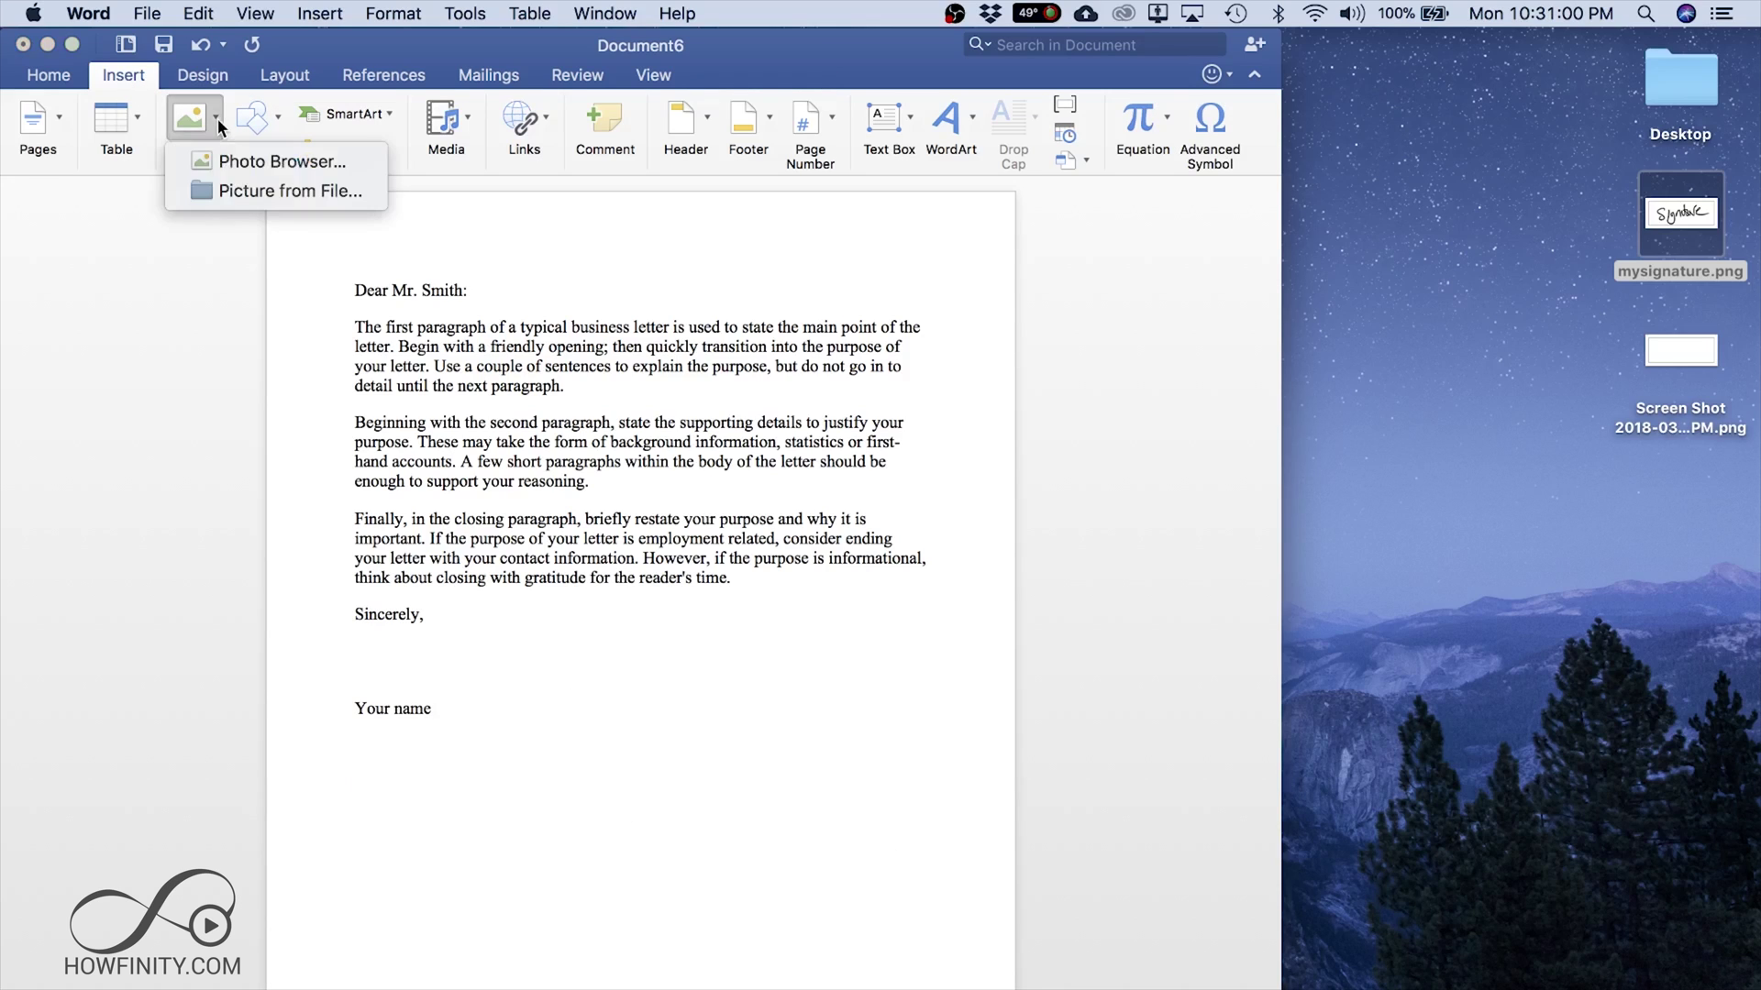
pyautogui.click(243, 195)
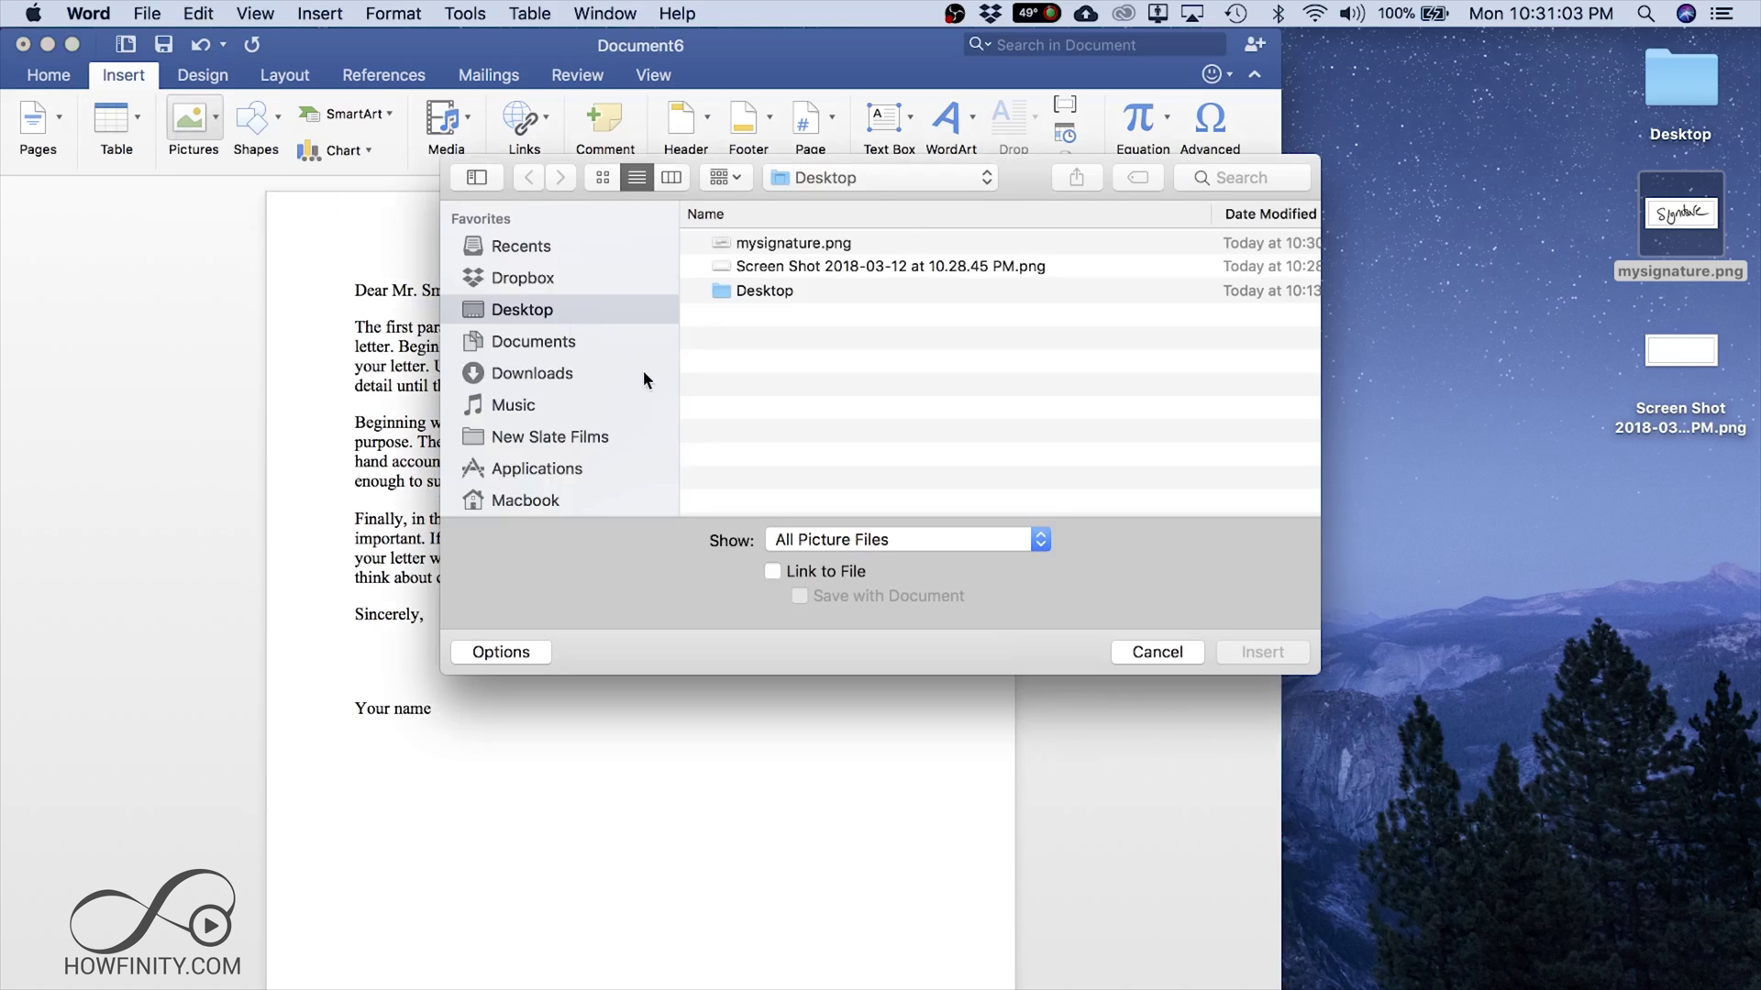
pyautogui.doubleClick(805, 244)
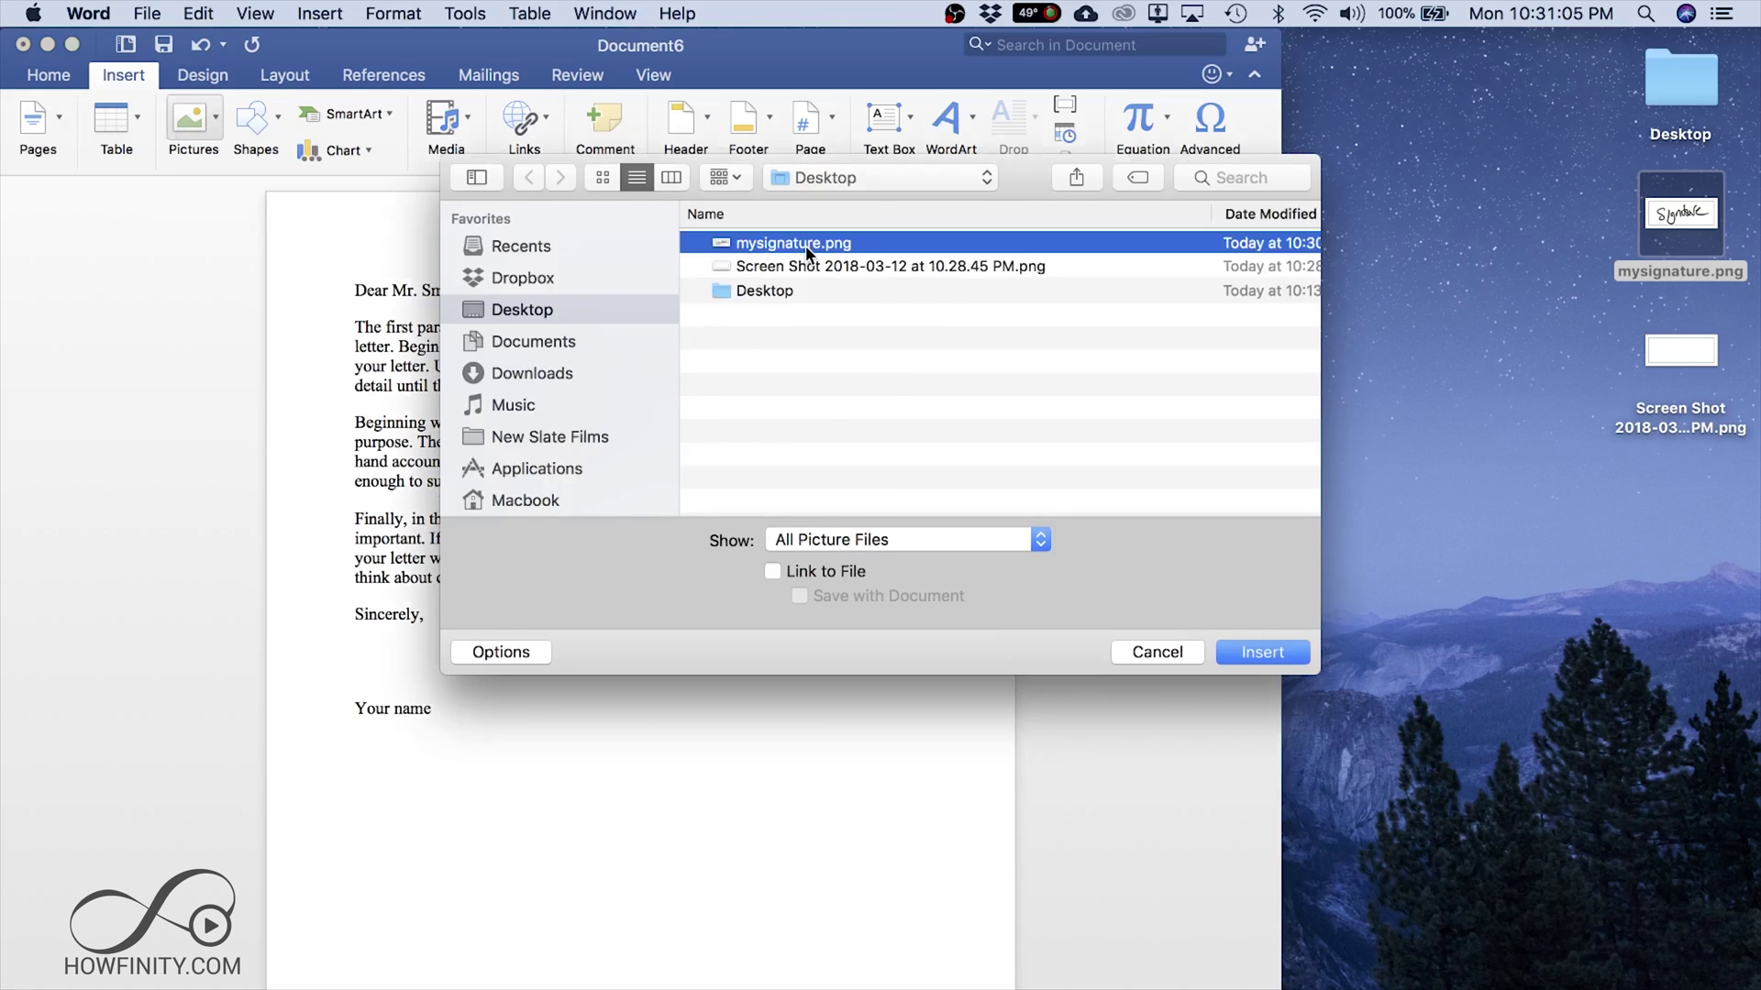
pyautogui.press('super+Tab')
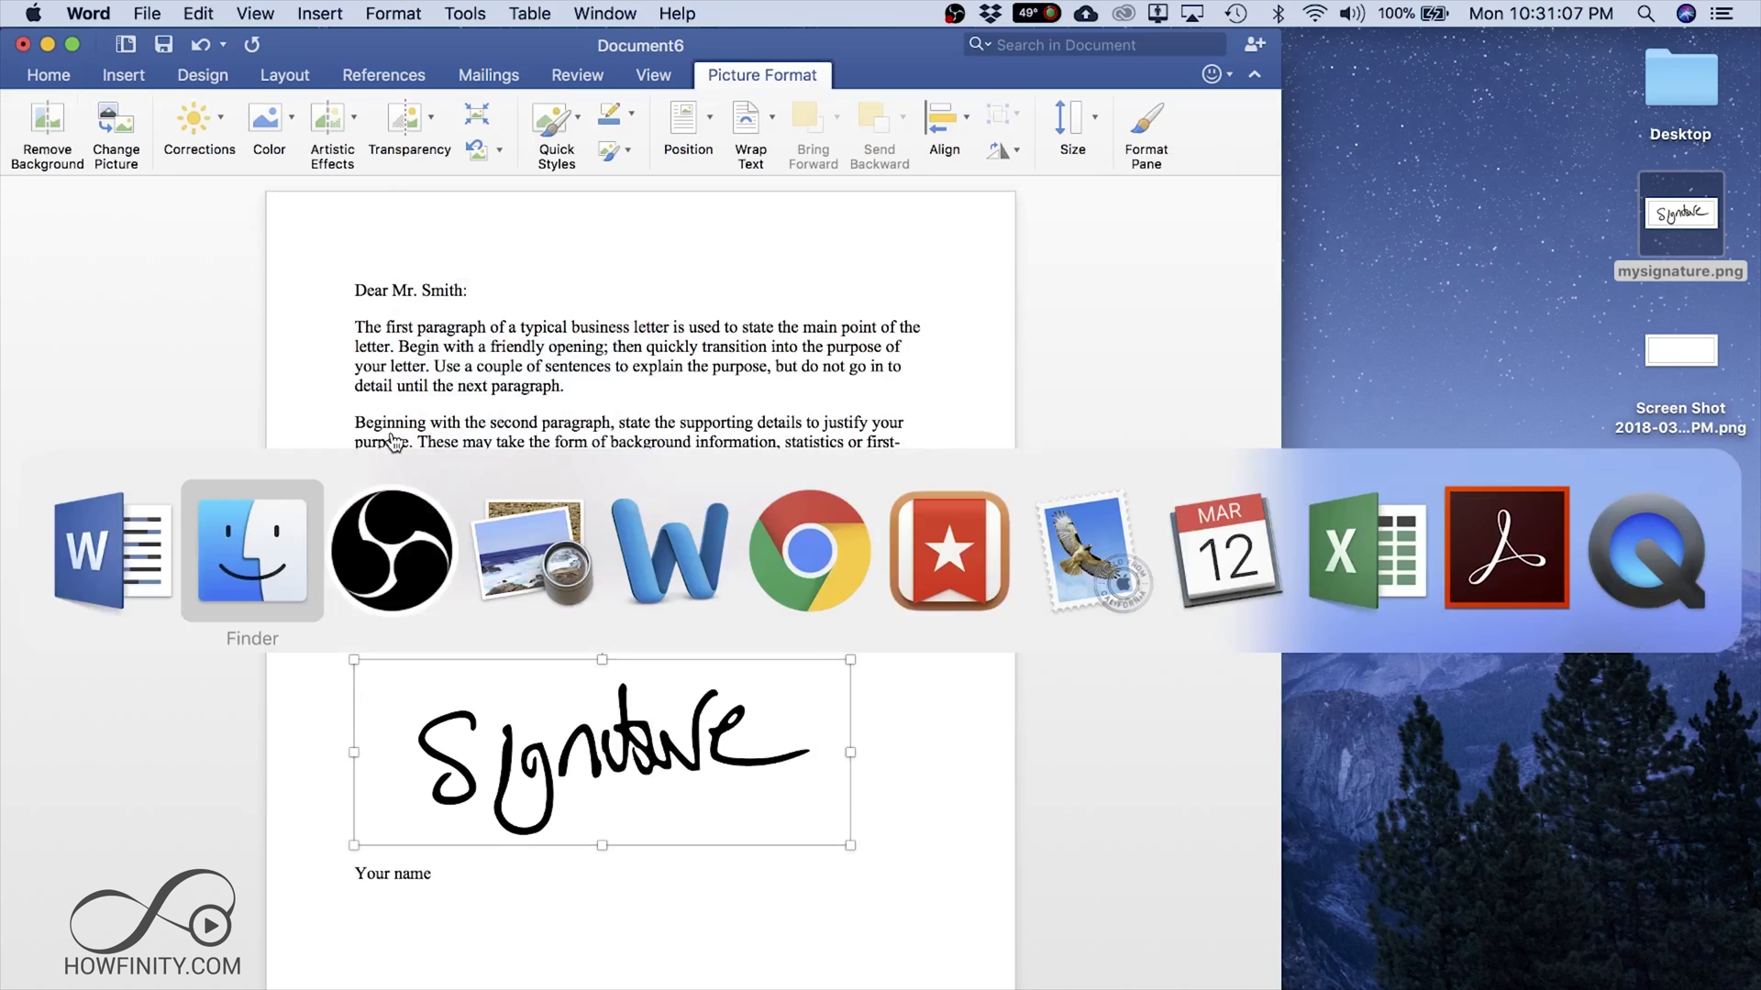
# - In the Document2 copy, drag in and shrink the signature, then delete it
pyautogui.press('super+Tab')
pyautogui.press('super+Tab')
pyautogui.press('super+Tab')
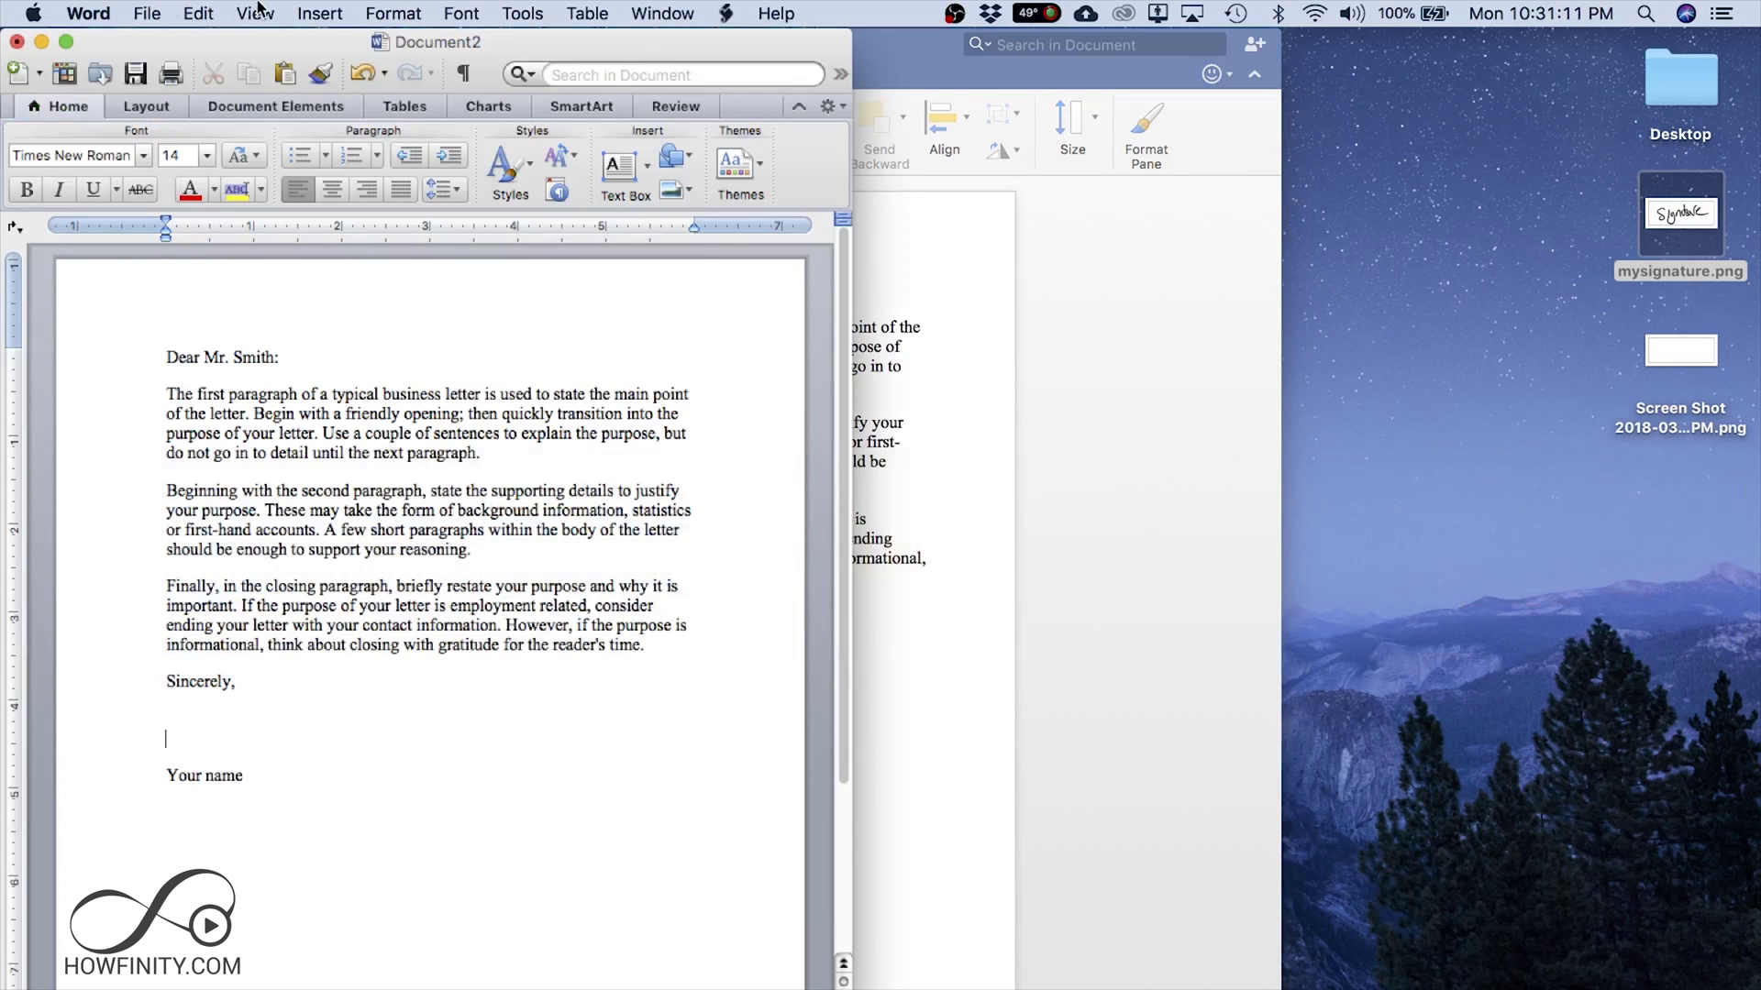
pyautogui.click(335, 12)
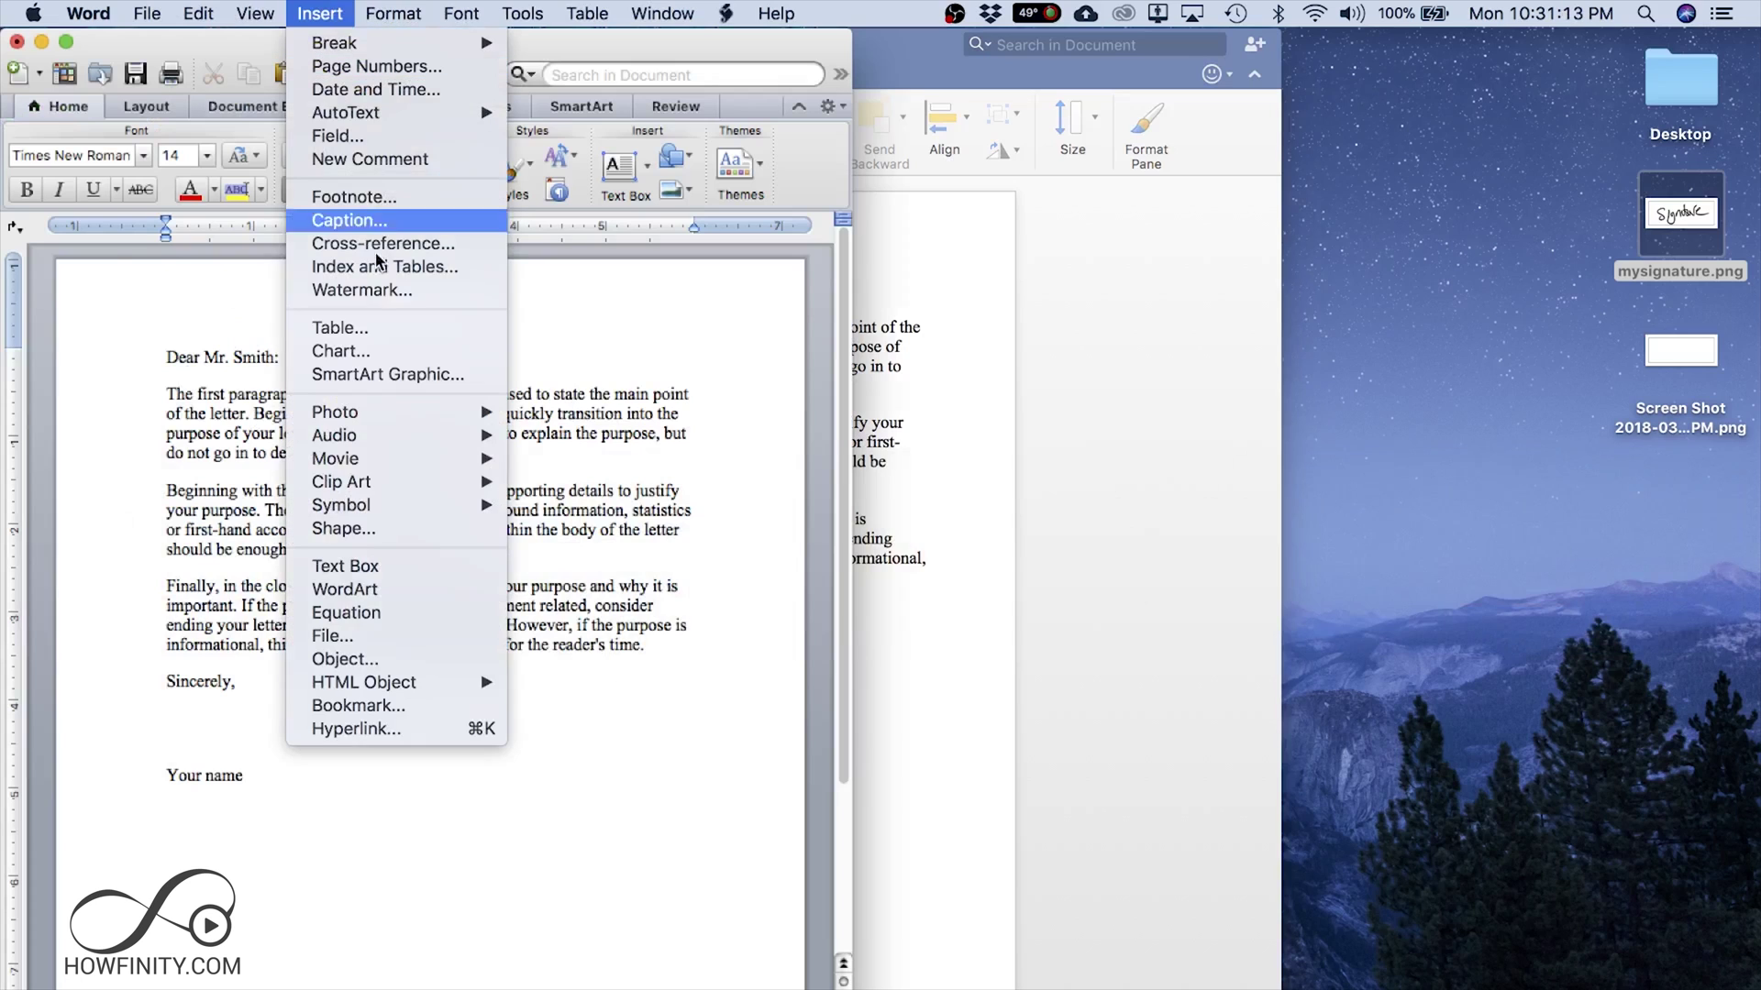
pyautogui.moveTo(334, 411)
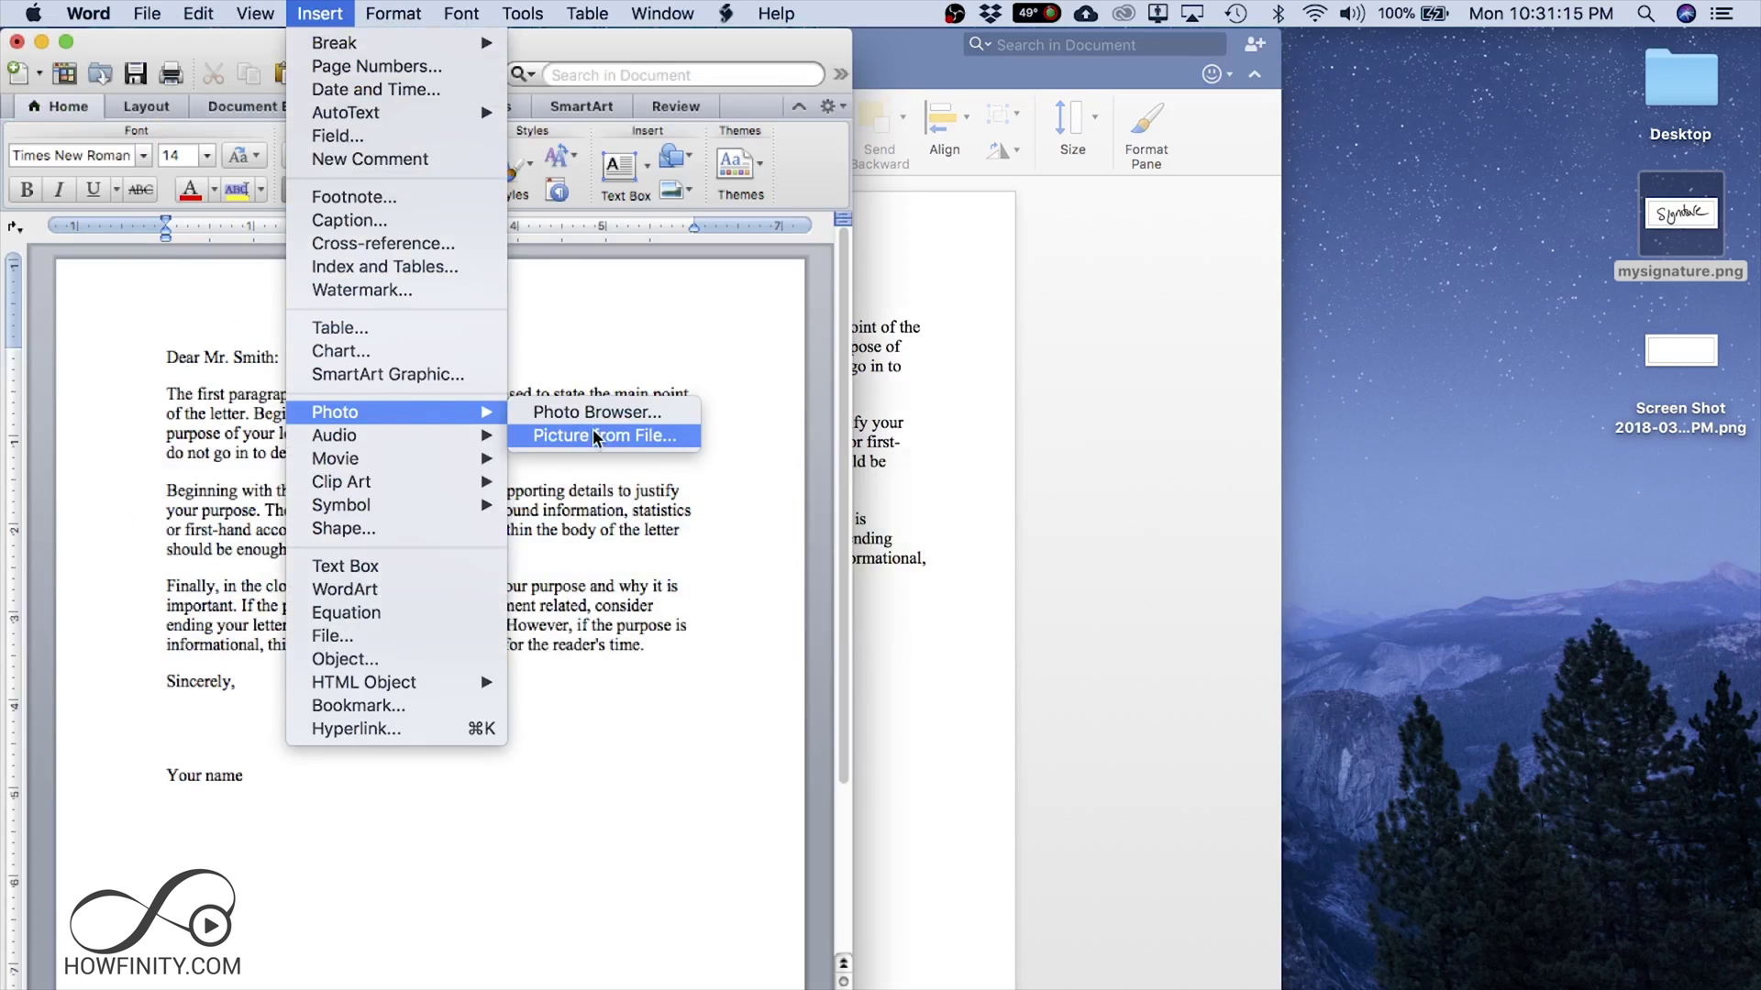
pyautogui.click(614, 758)
pyautogui.moveTo(1681, 214); pyautogui.dragTo(208, 721)
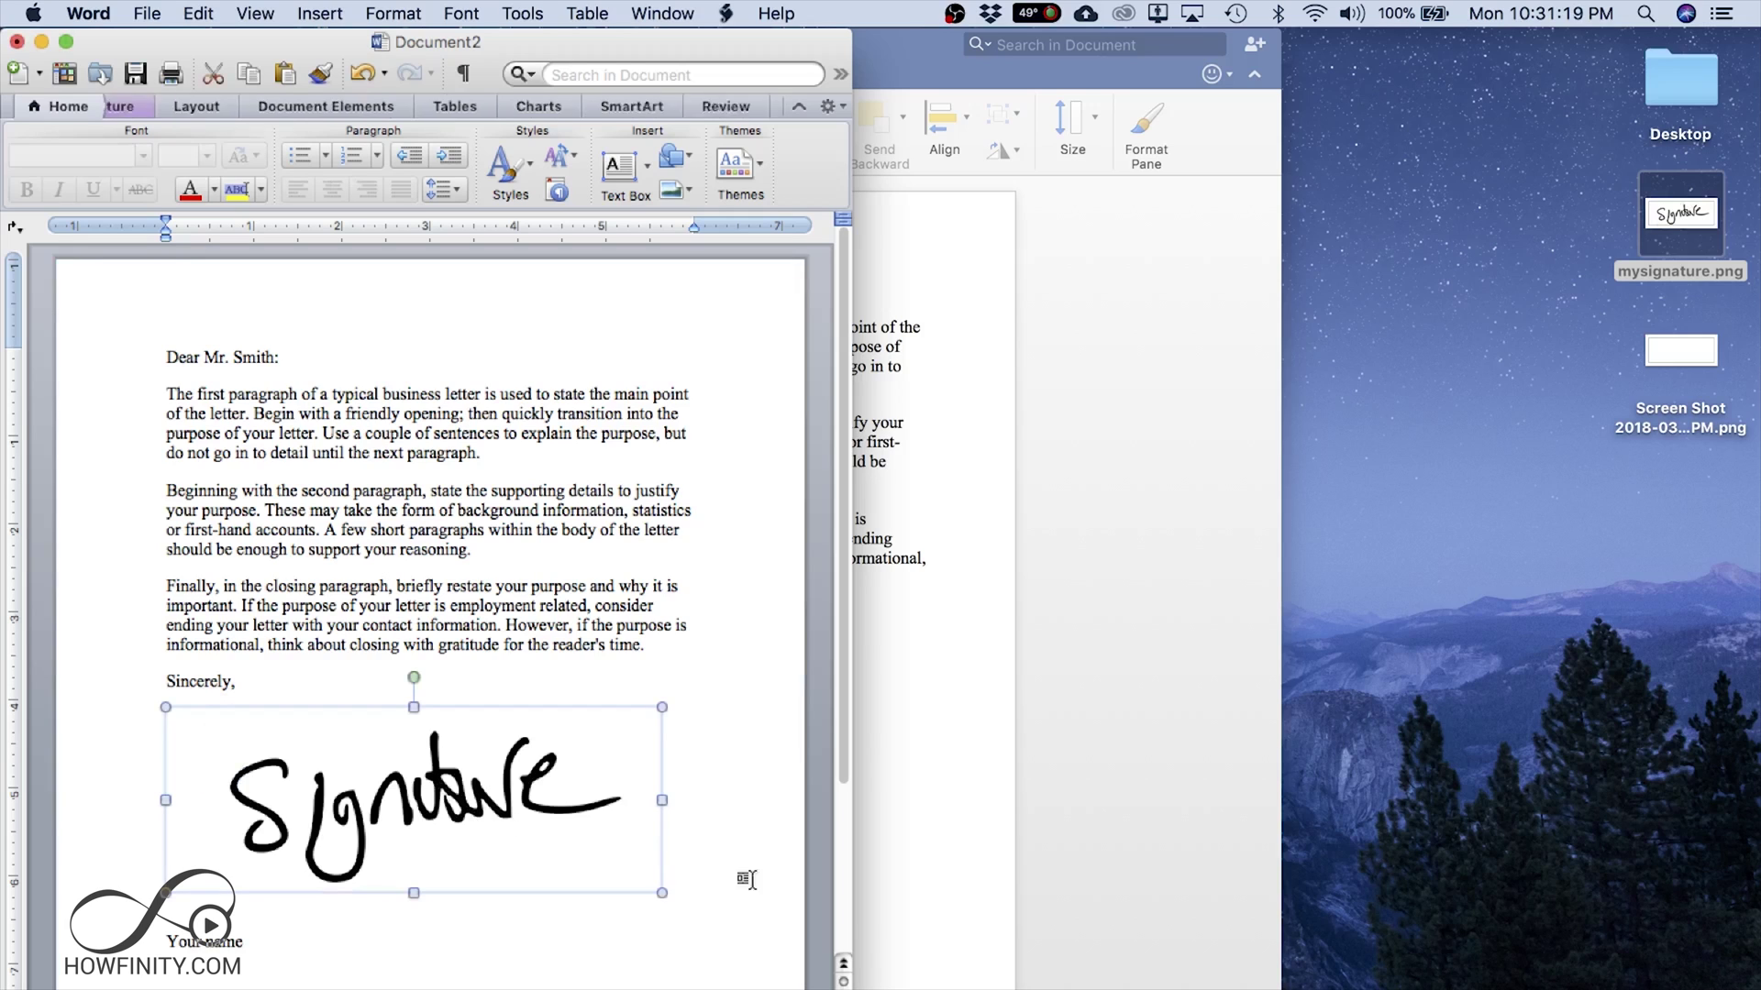
pyautogui.moveTo(362, 809); pyautogui.dragTo(380, 788)
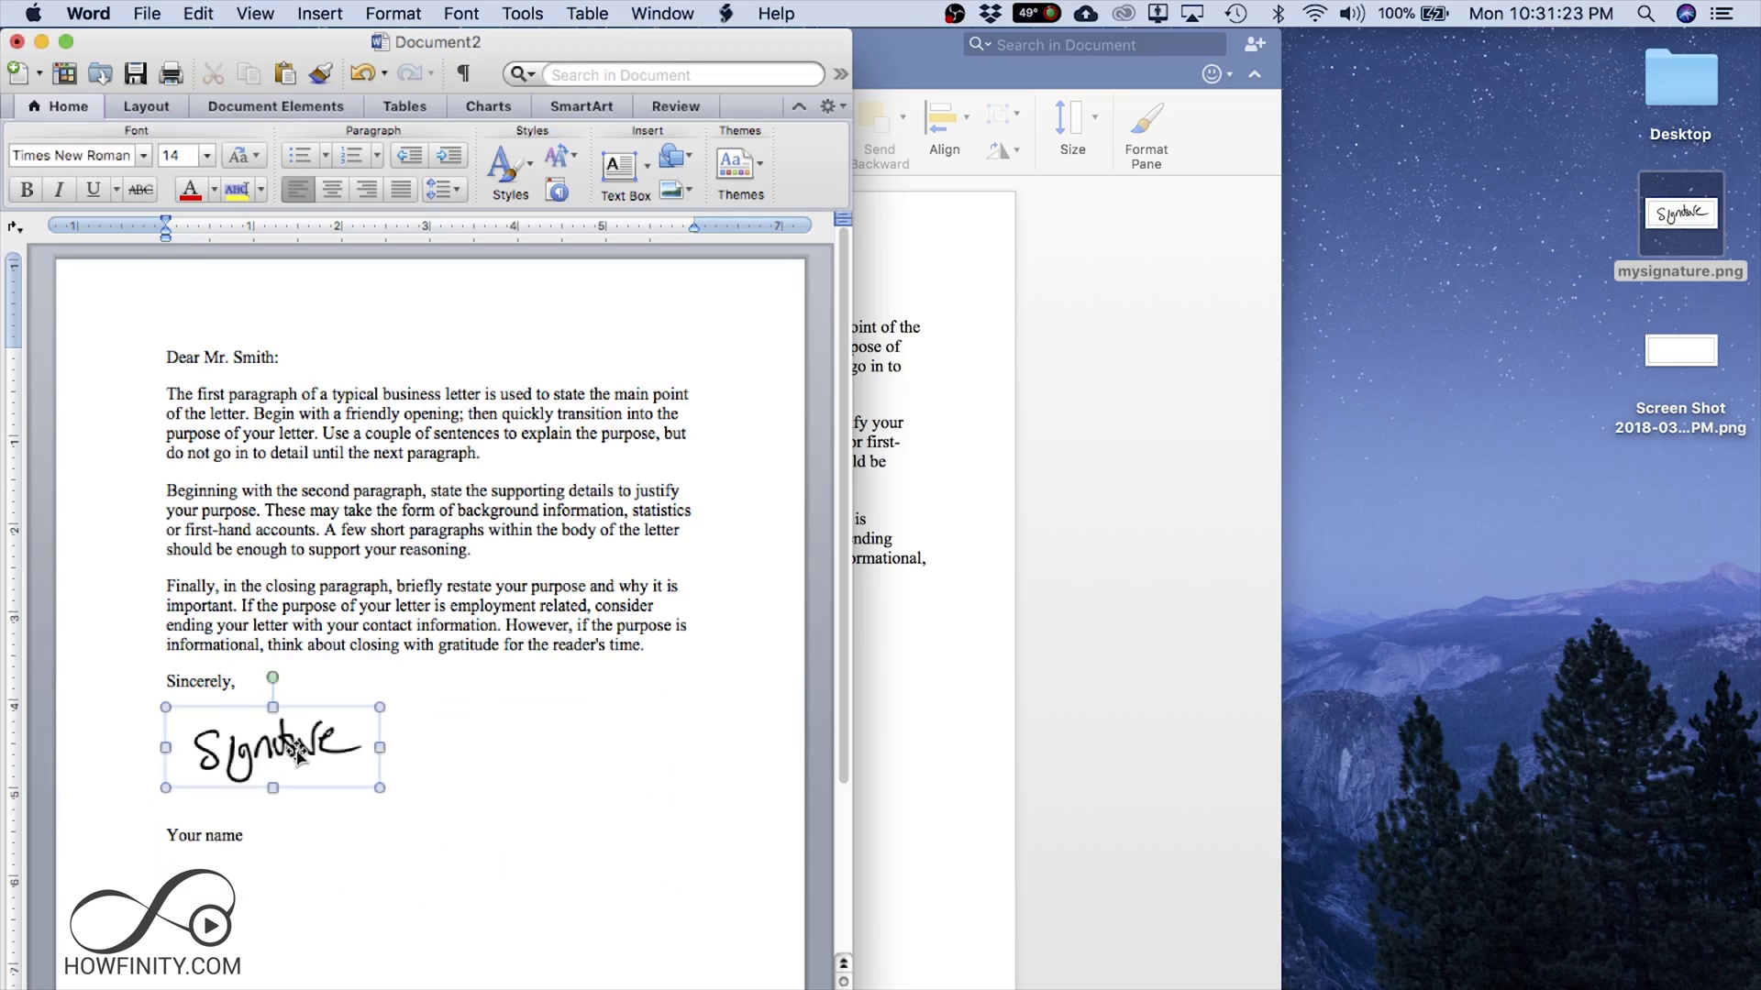
pyautogui.press('BackSpace')
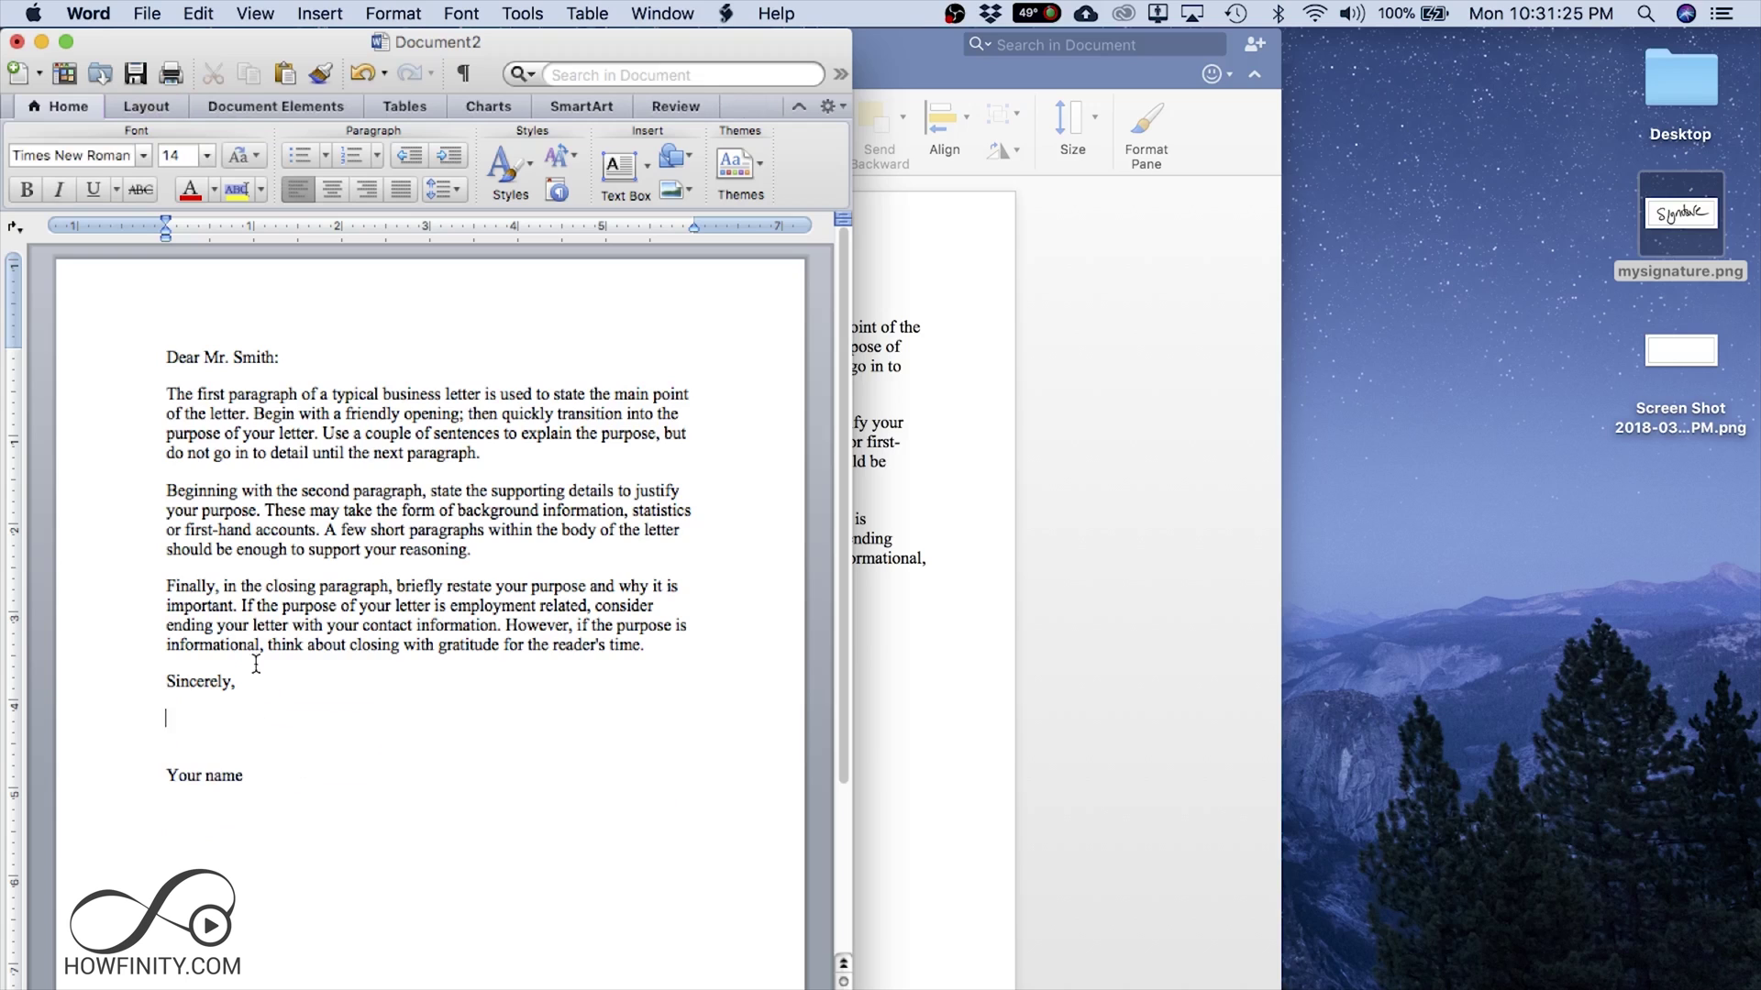
# - Save the letter as Dear Mr.pdf and open it with Preview from the Desktop
pyautogui.click(147, 13)
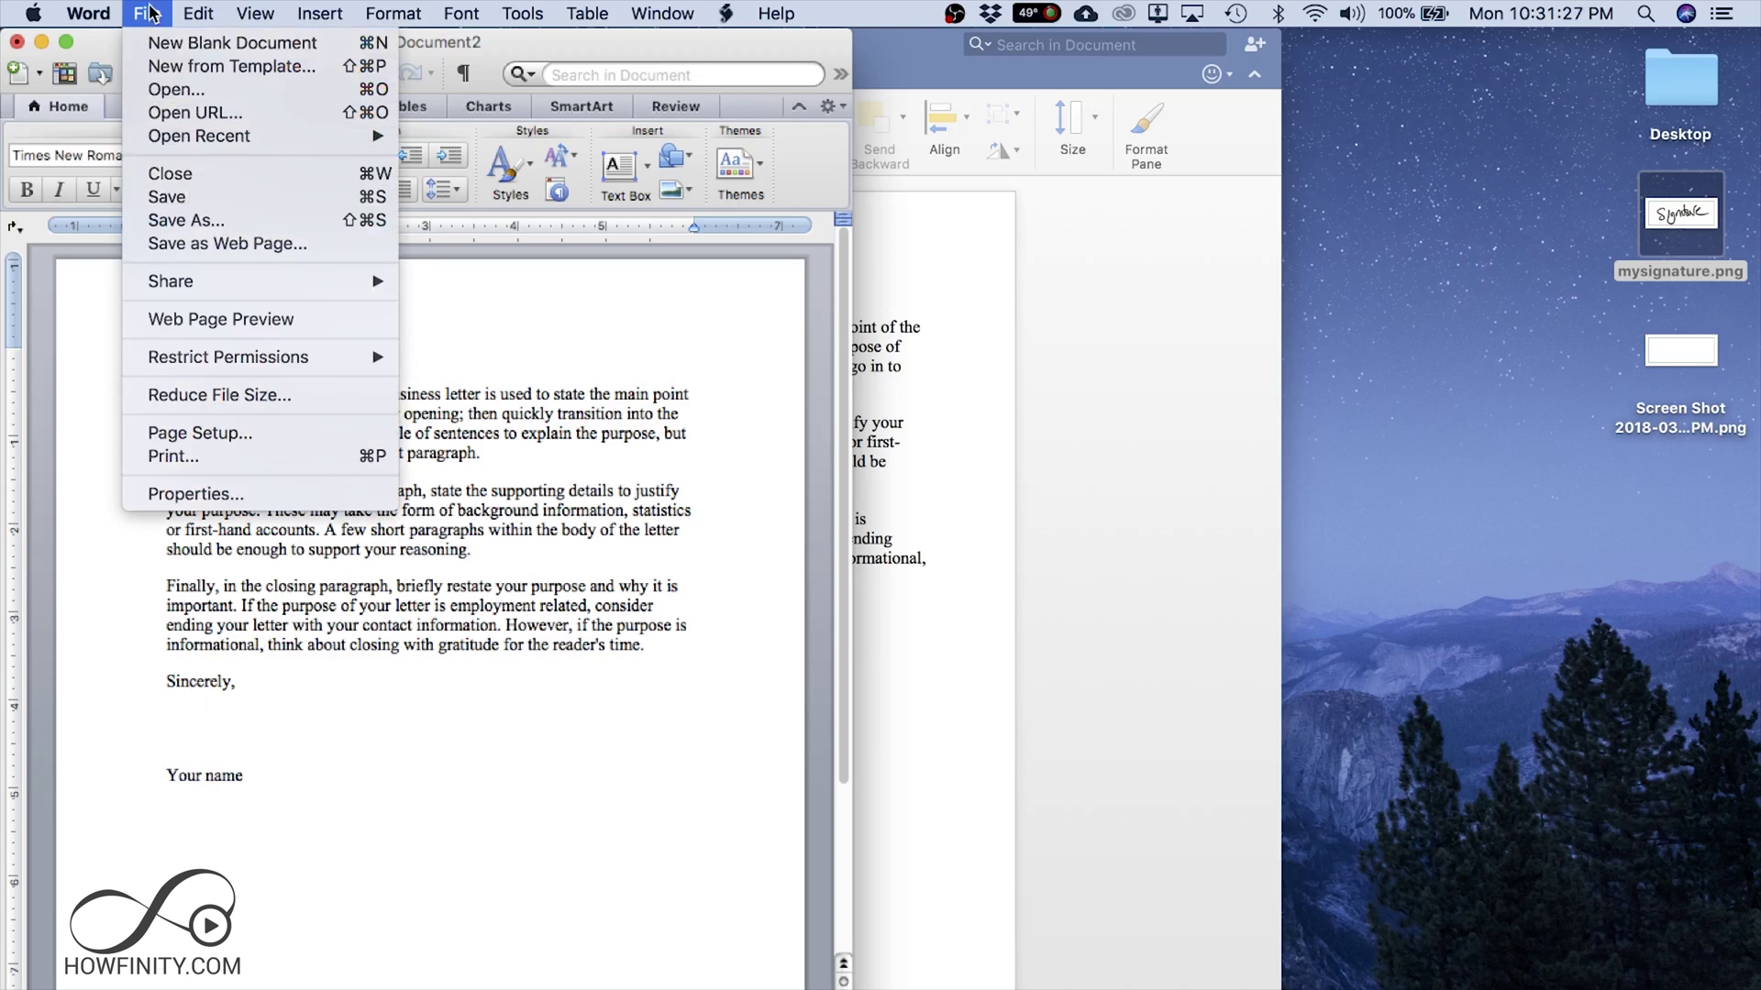
pyautogui.click(955, 633)
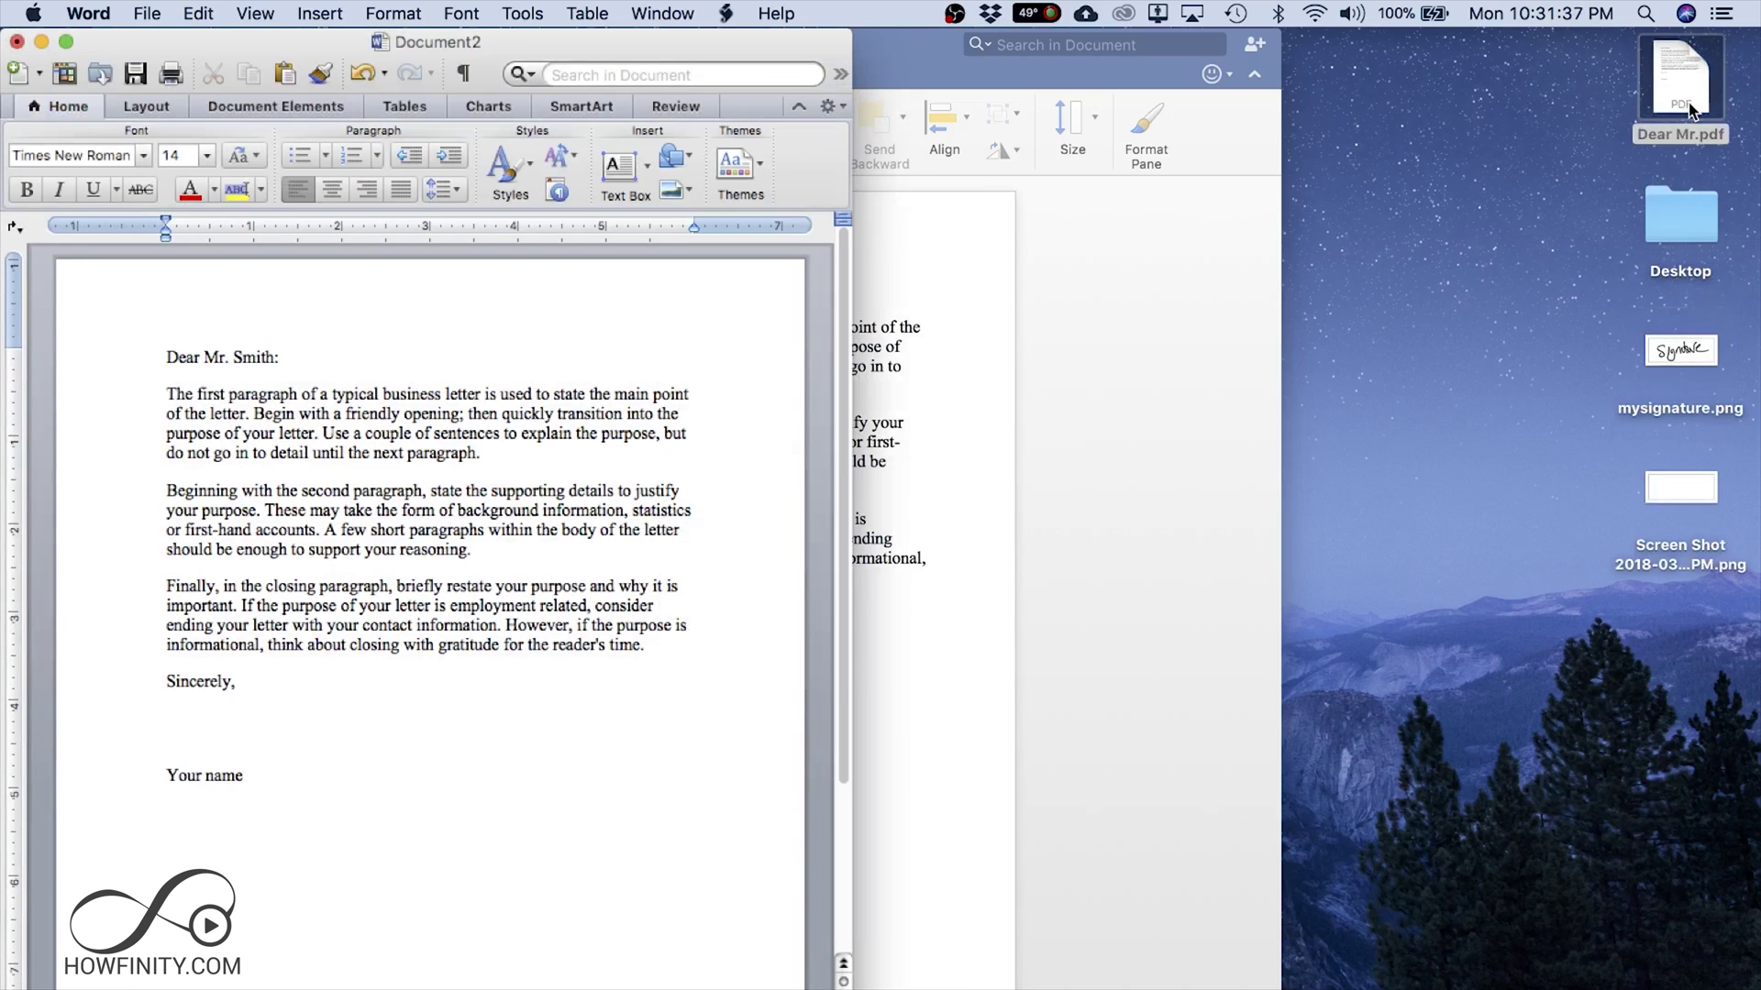
pyautogui.click(1690, 109)
pyautogui.rightClick(1690, 109)
pyautogui.moveTo(1475, 135)
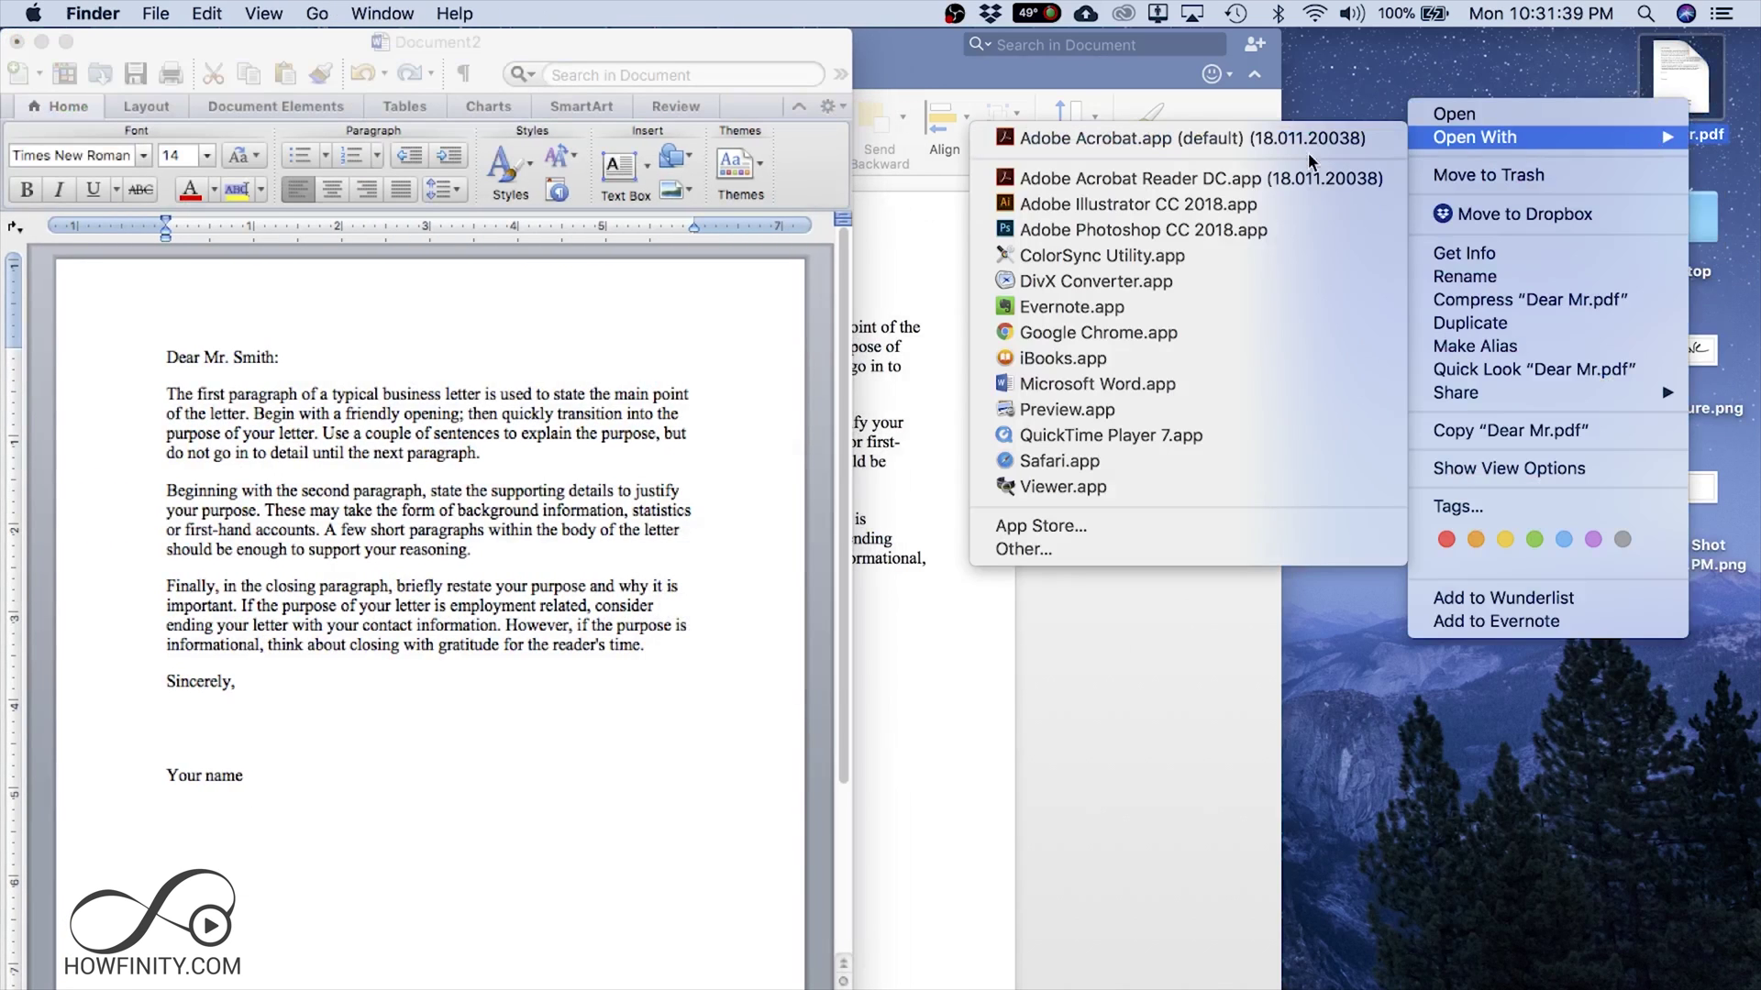
pyautogui.click(1130, 412)
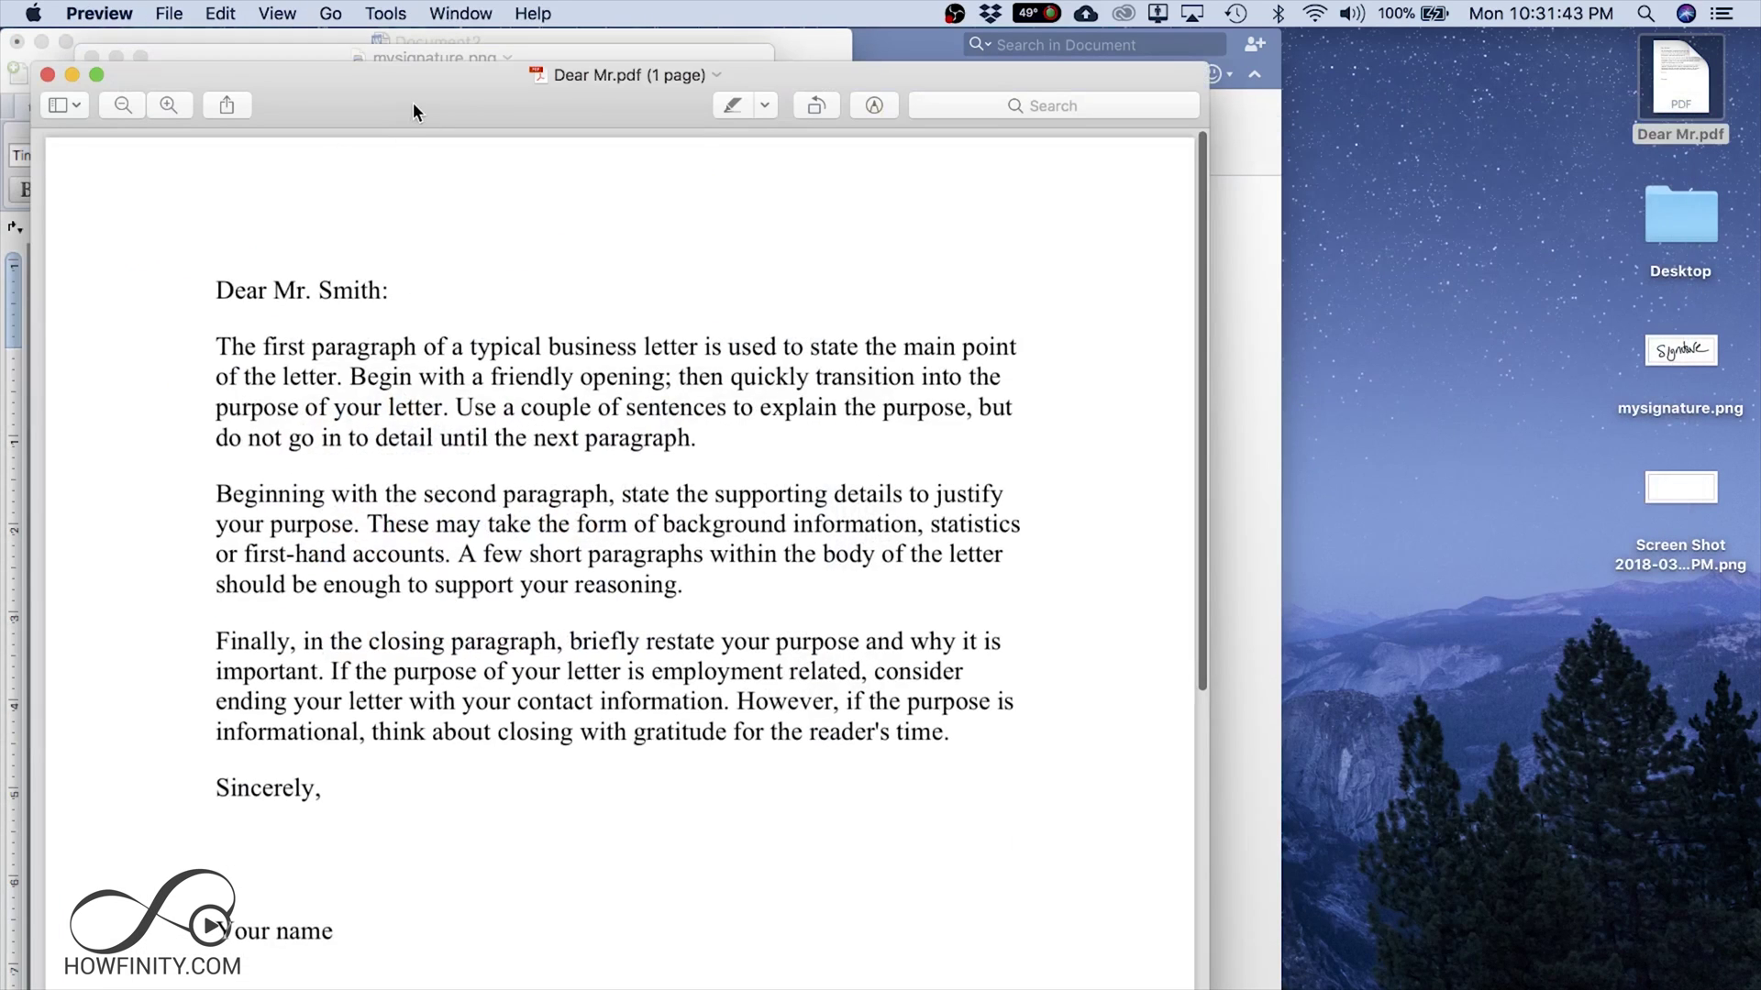
# - Place the saved handwritten signature on the PDF just below 'Sincerely,'
pyautogui.moveTo(413, 85); pyautogui.dragTo(499, 53)
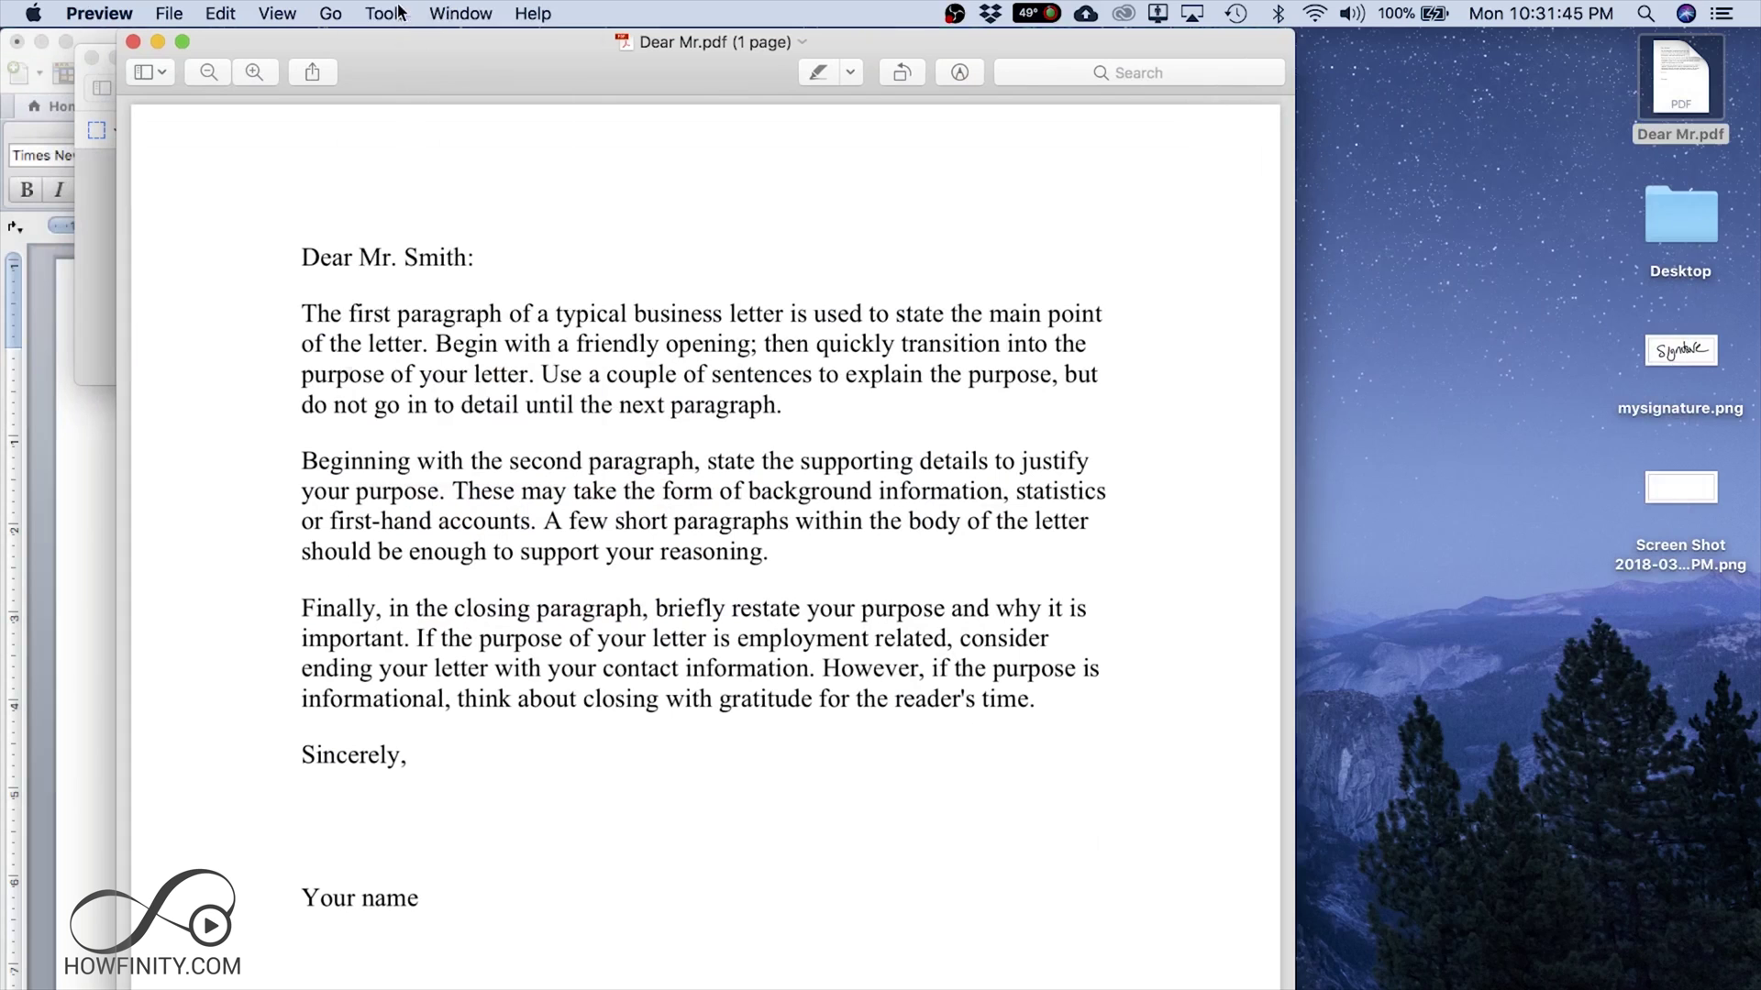
pyautogui.click(400, 11)
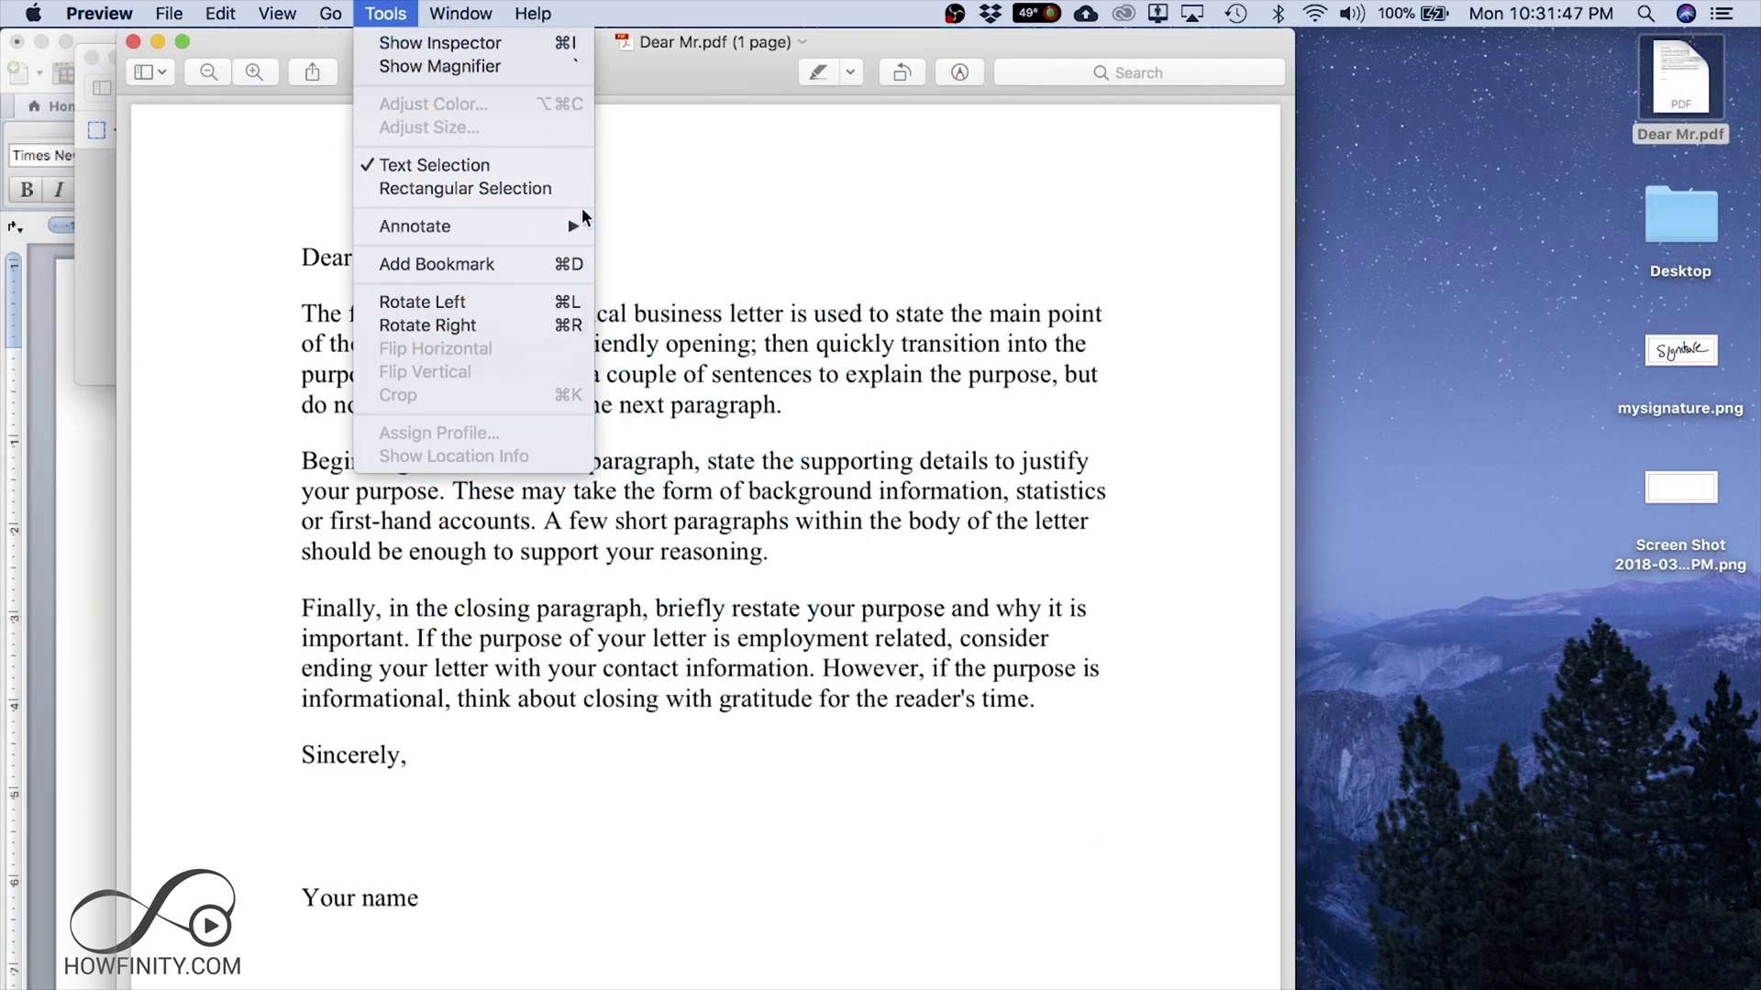
pyautogui.moveTo(657, 609)
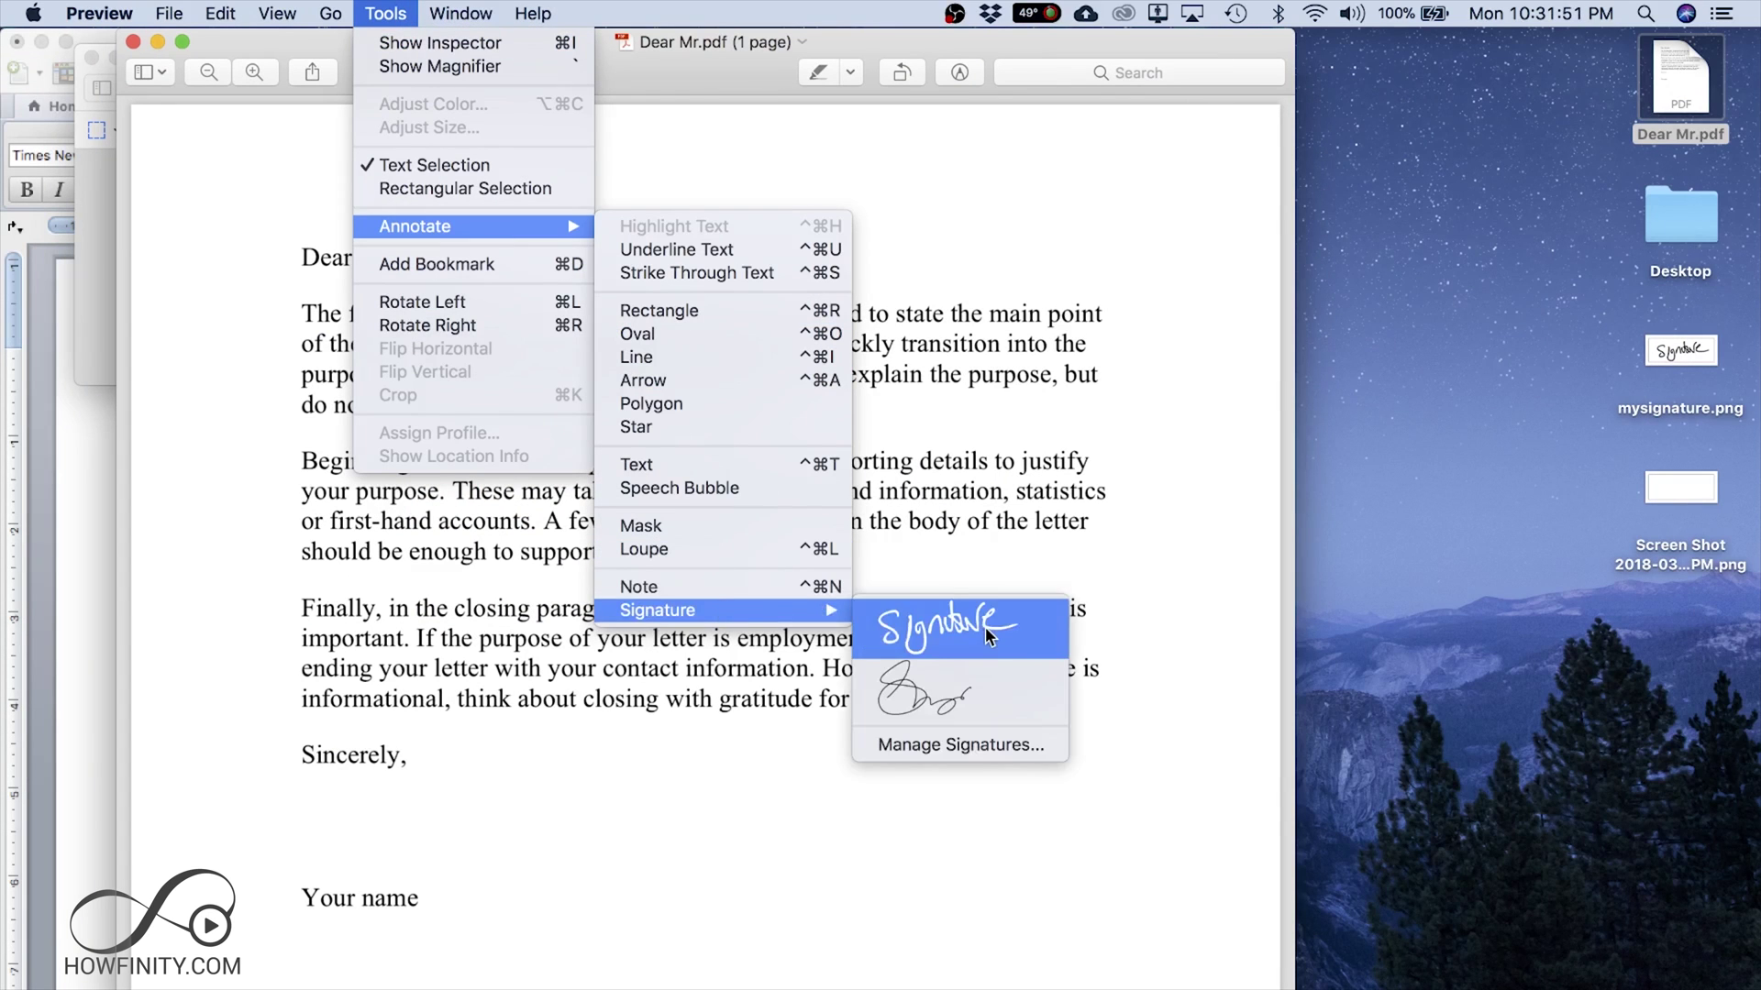
pyautogui.click(989, 635)
pyautogui.moveTo(807, 642); pyautogui.dragTo(412, 825)
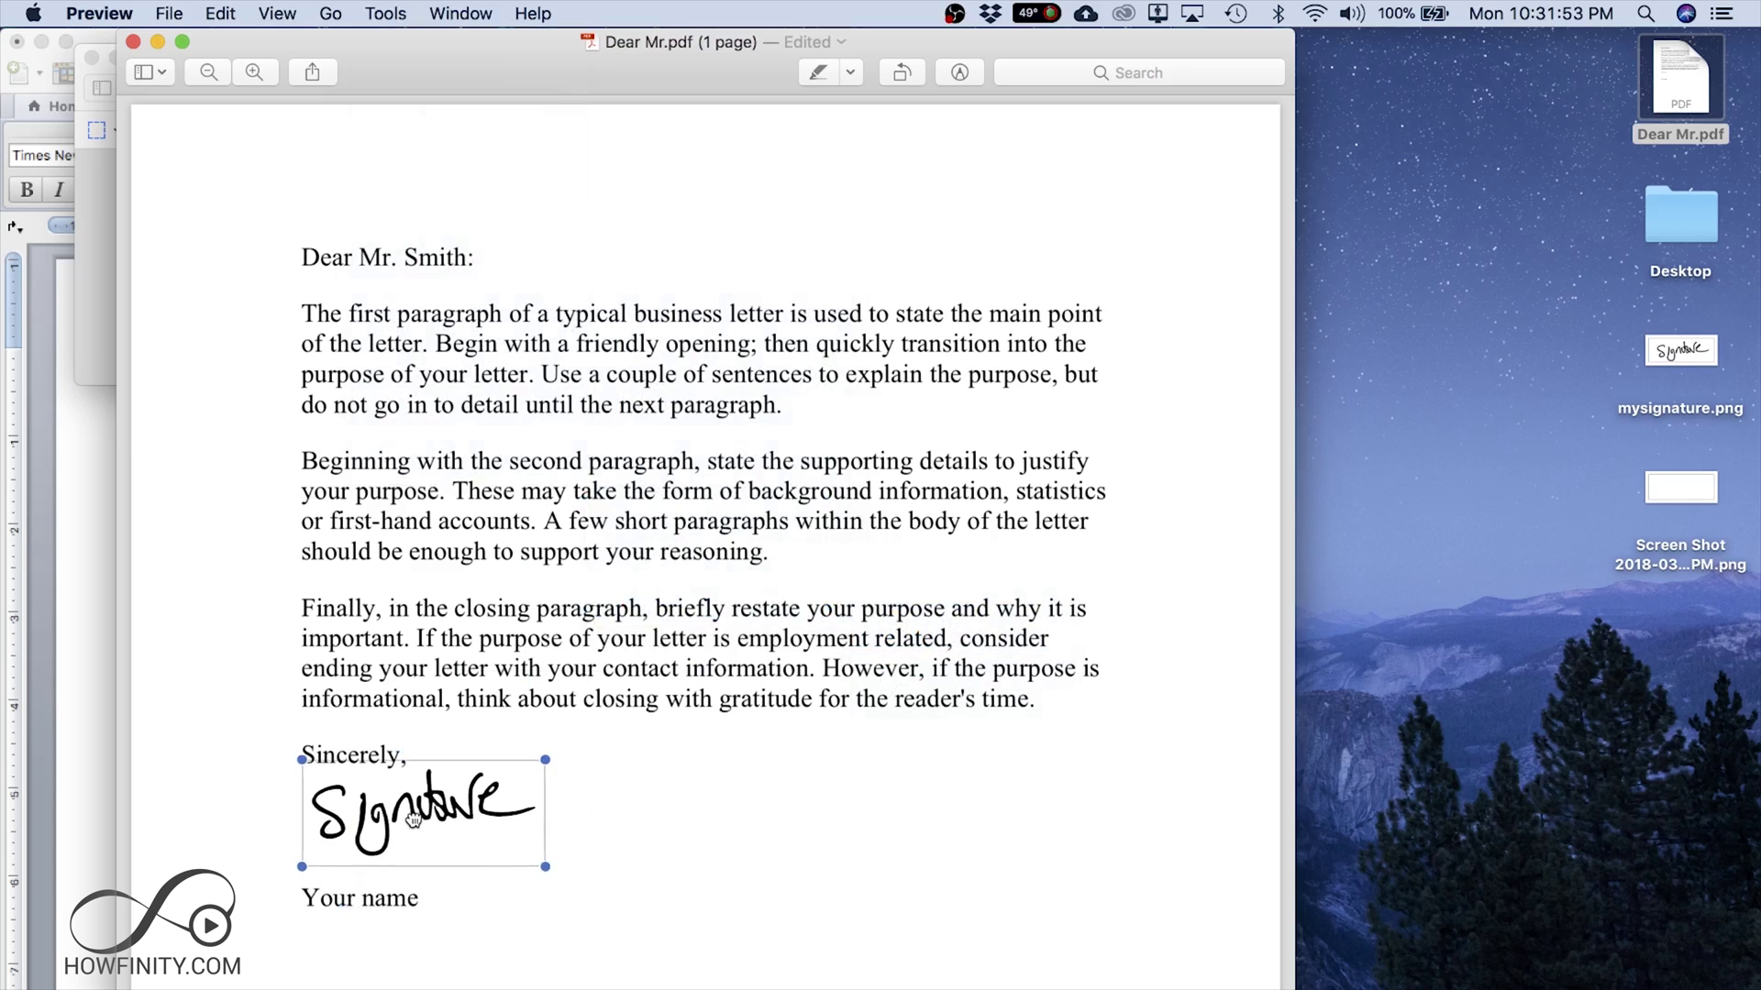
pyautogui.click(773, 758)
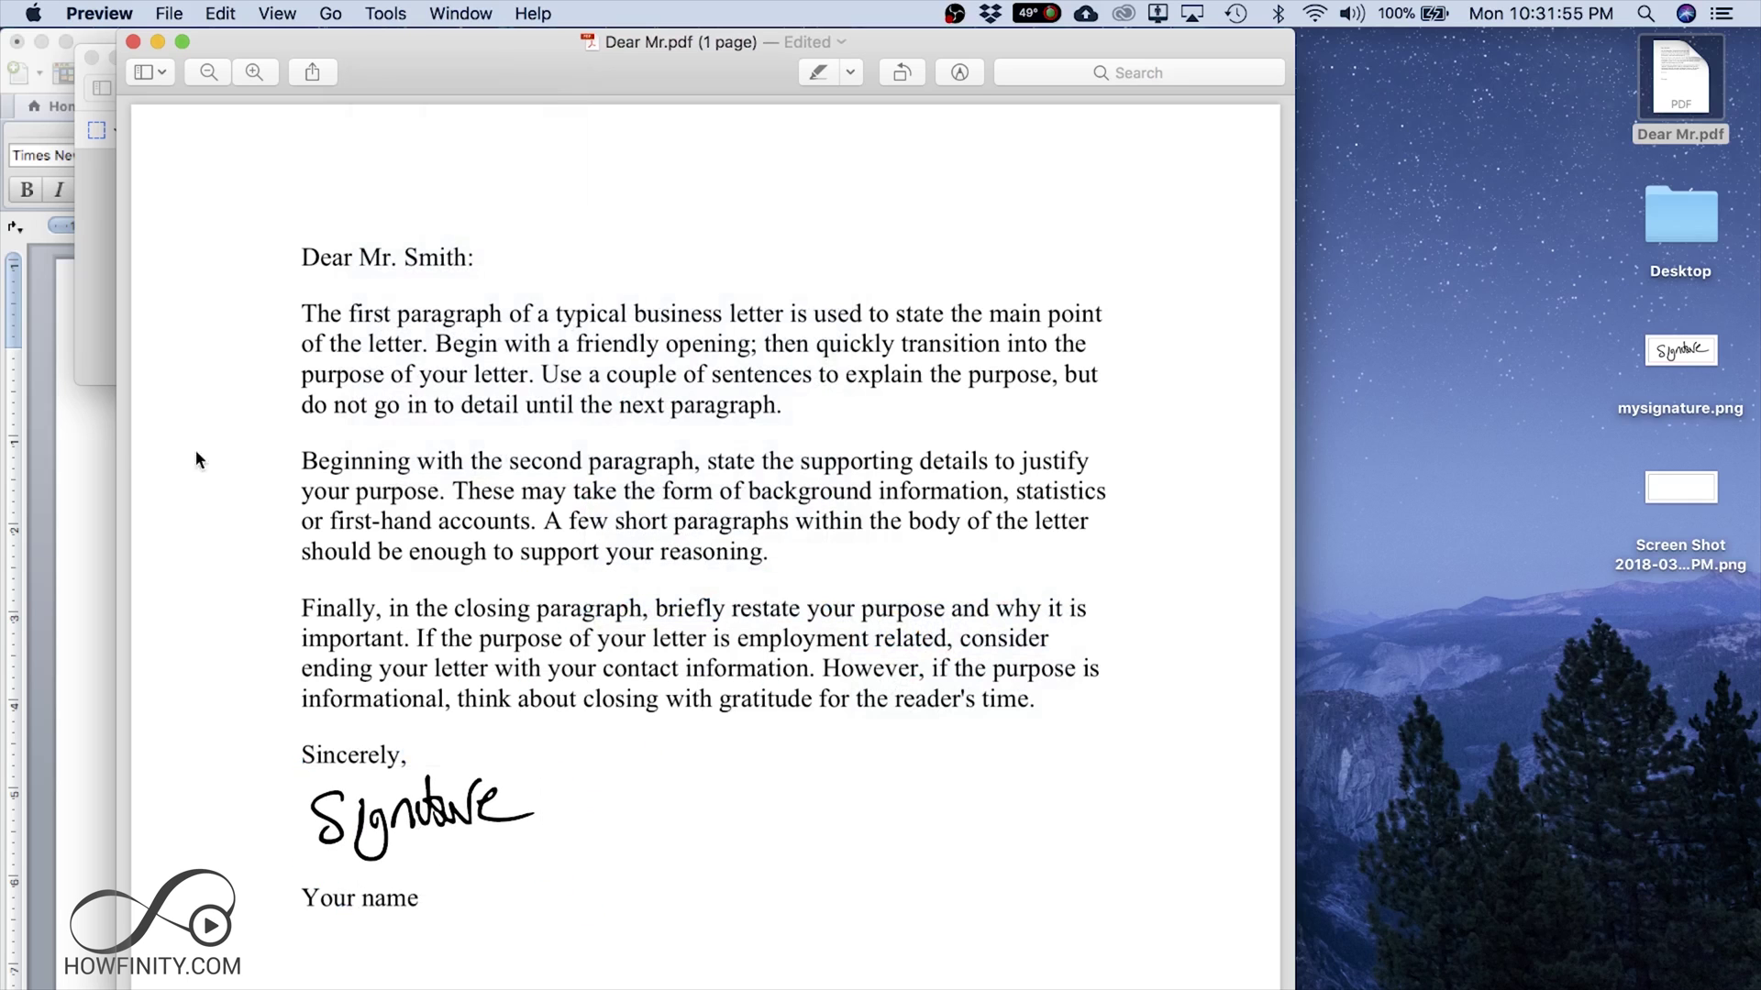